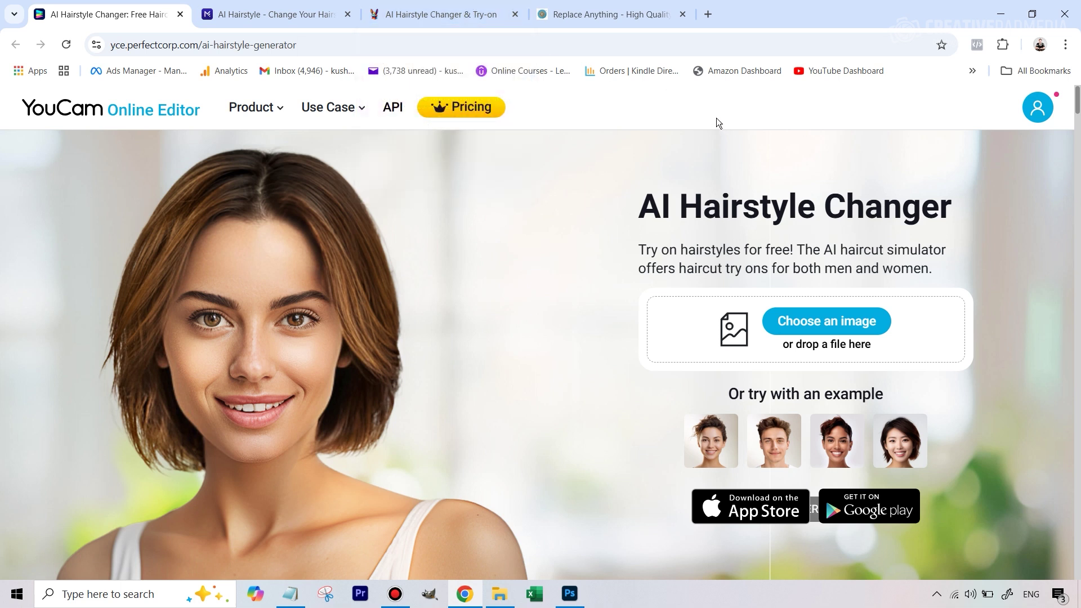
Switch to the Replace Anything page in its browser tab.
{"action": "left_click", "coordinate": [588, 10]}
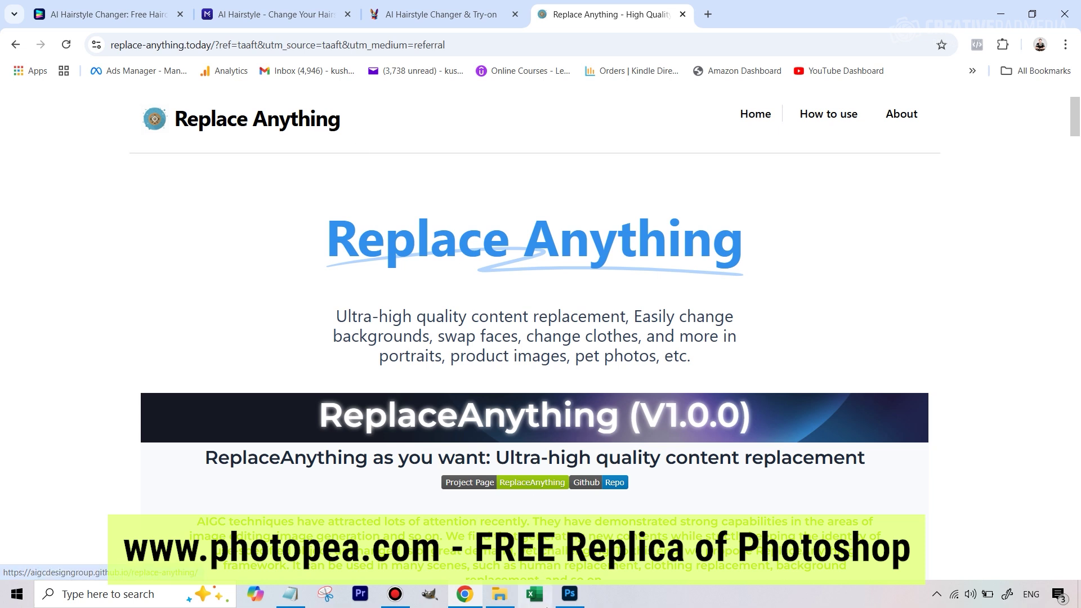
Check the hair selection in Photoshop, then return to the YouCam AI Hairstyle Changer tab.
{"action": "left_click", "coordinate": [569, 593]}
{"action": "left_click", "coordinate": [523, 201]}
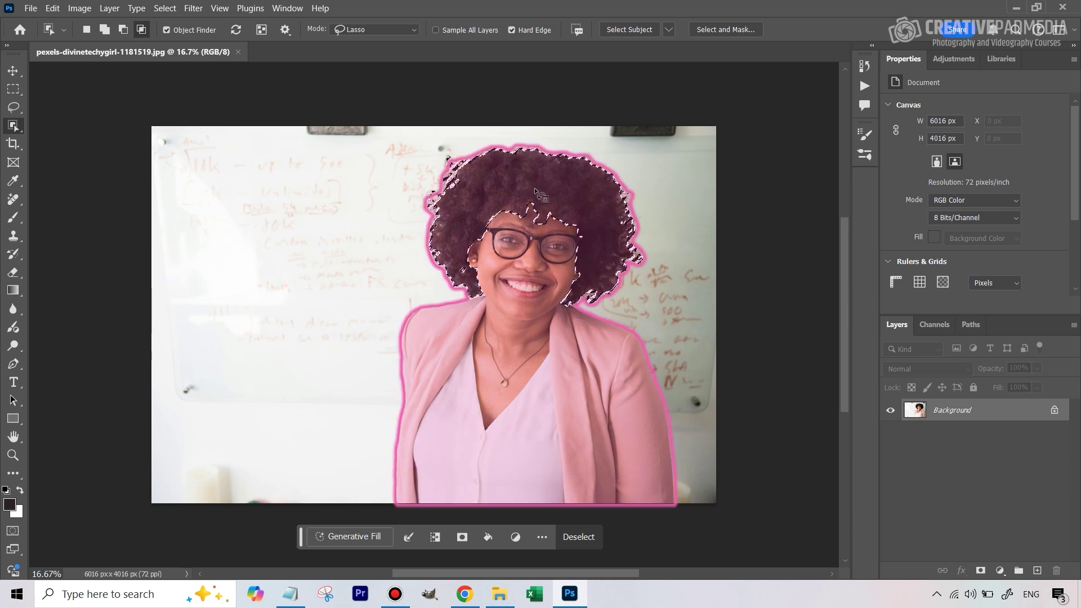
{"action": "left_click", "coordinate": [466, 595]}
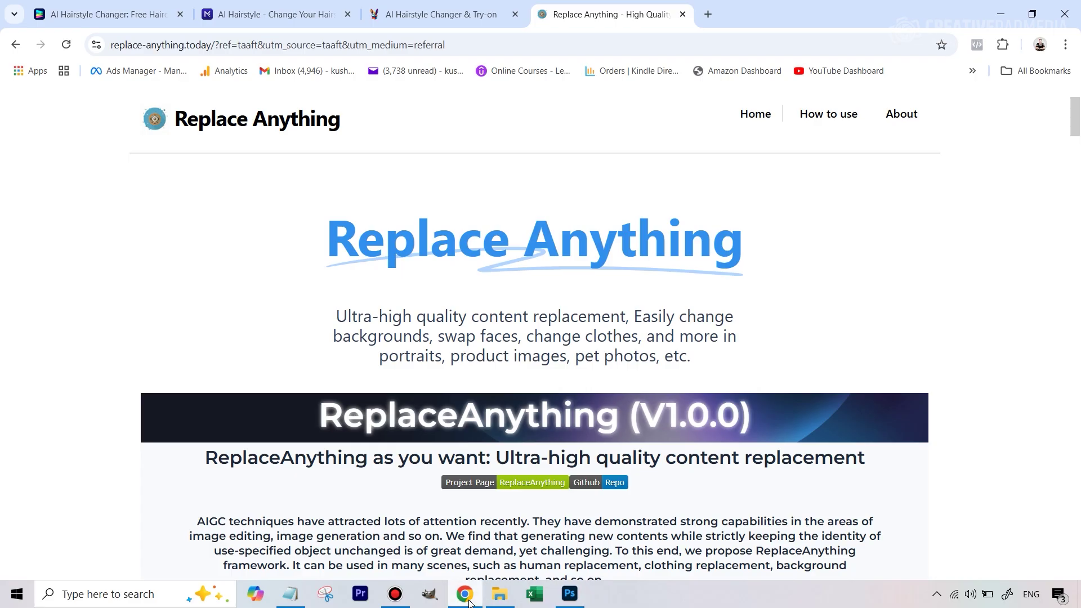
{"action": "left_click", "coordinate": [164, 14]}
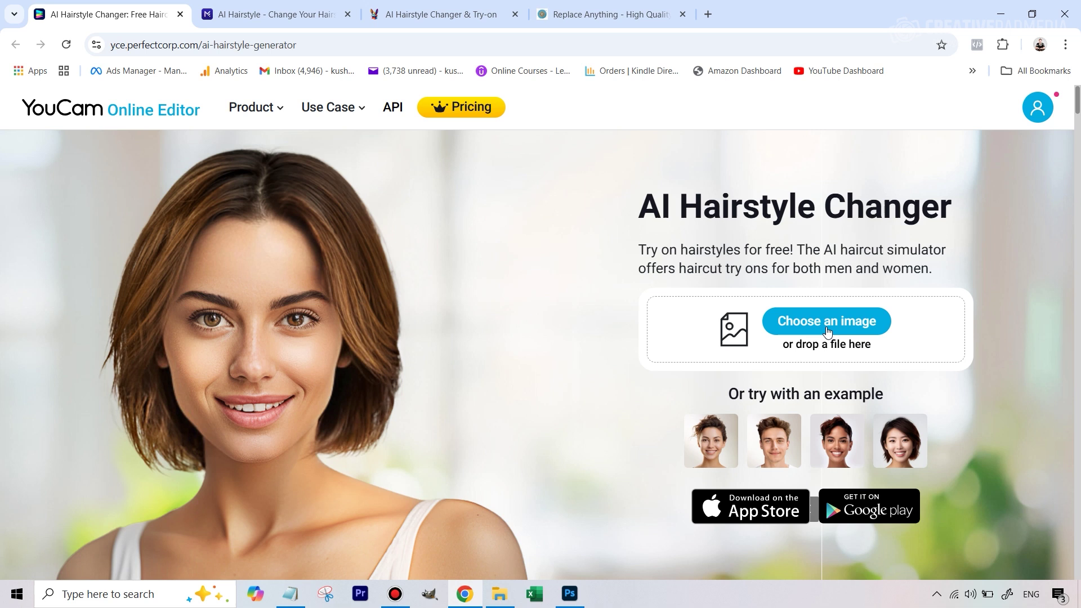
Upload the curly-haired portrait, check the account's credits, and list the Female hairstyles.
{"action": "left_click", "coordinate": [827, 332]}
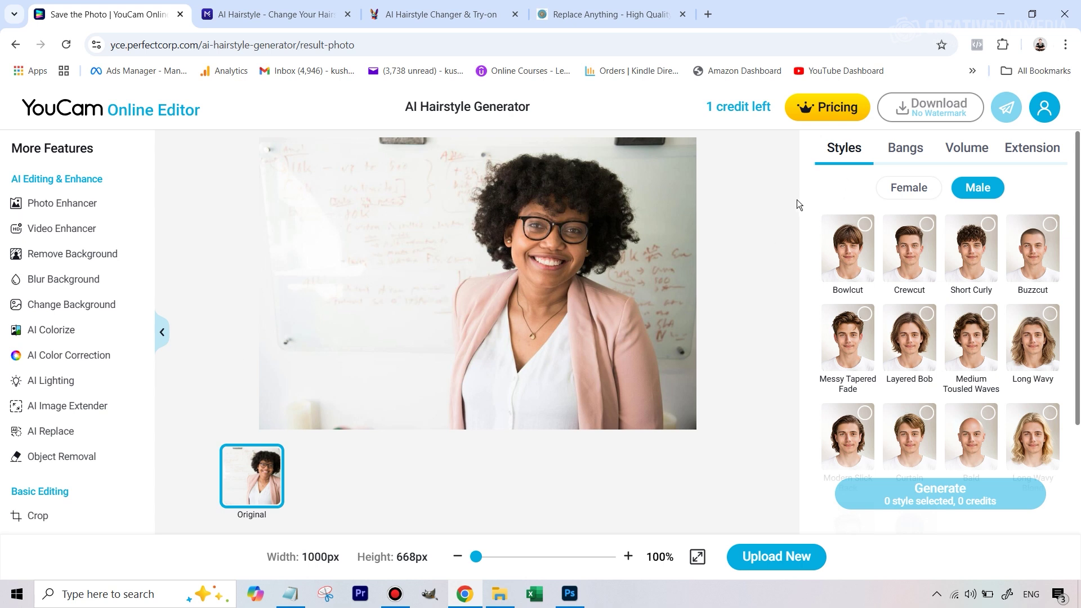
{"action": "left_click", "coordinate": [1036, 111]}
{"action": "left_click", "coordinate": [883, 191]}
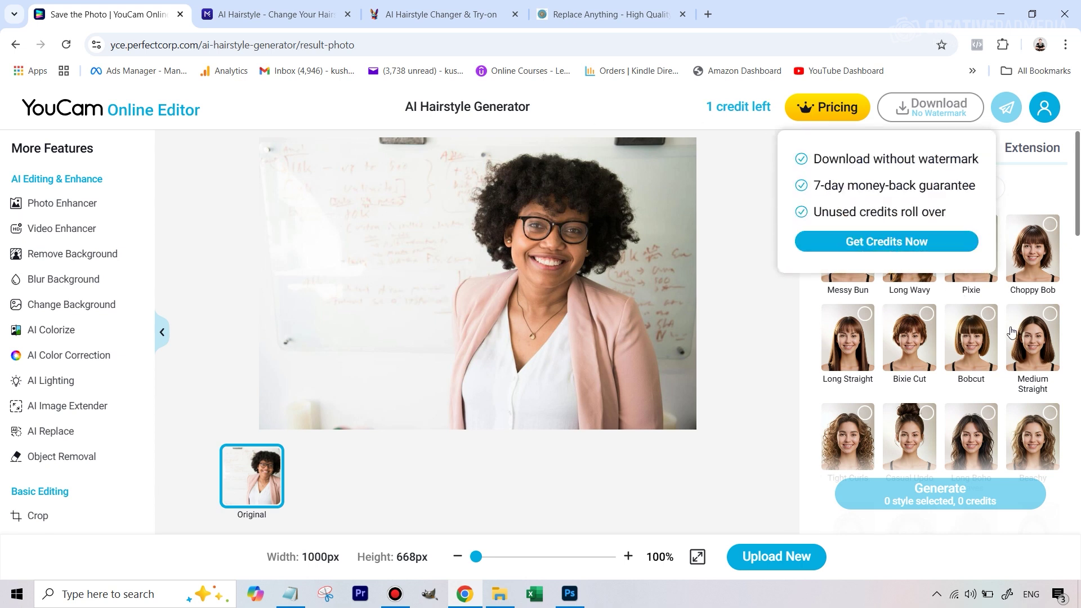
Pick an updo hairstyle for the portrait, then view and dismiss the credit pricing plans.
{"action": "scroll", "coordinate": [1003, 316], "scroll_direction": "down", "scroll_amount": 2}
{"action": "scroll", "coordinate": [1003, 315], "scroll_direction": "up", "scroll_amount": 2}
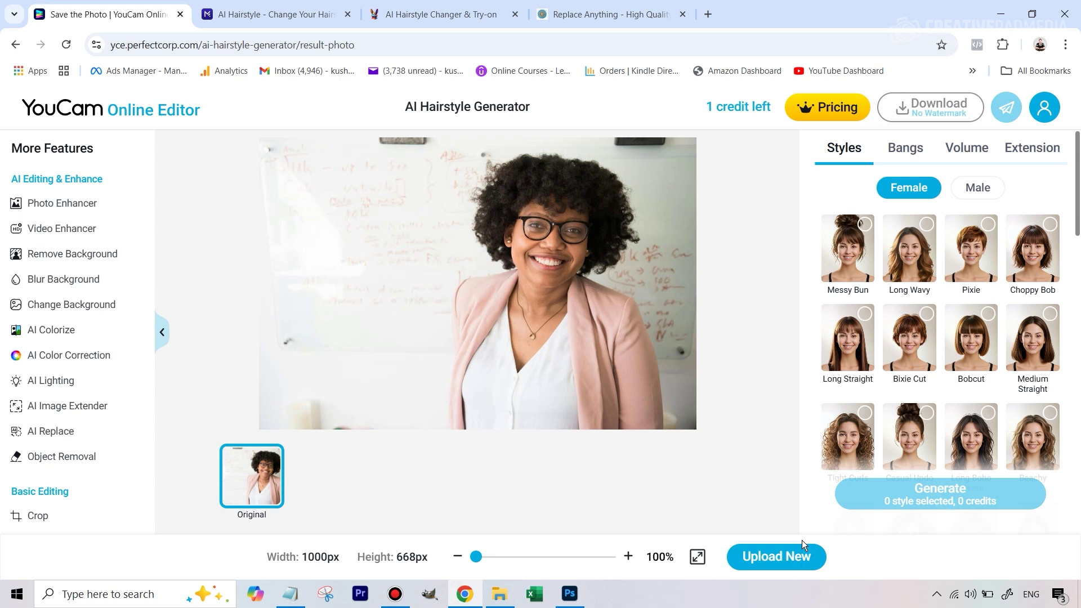
{"action": "left_click", "coordinate": [906, 428]}
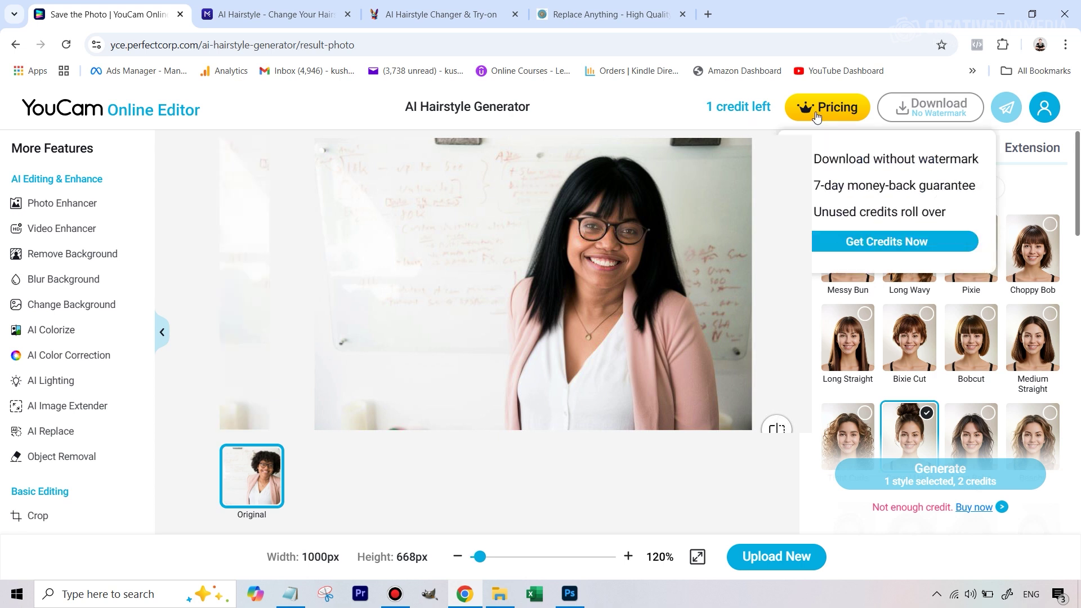
{"action": "left_click", "coordinate": [815, 111]}
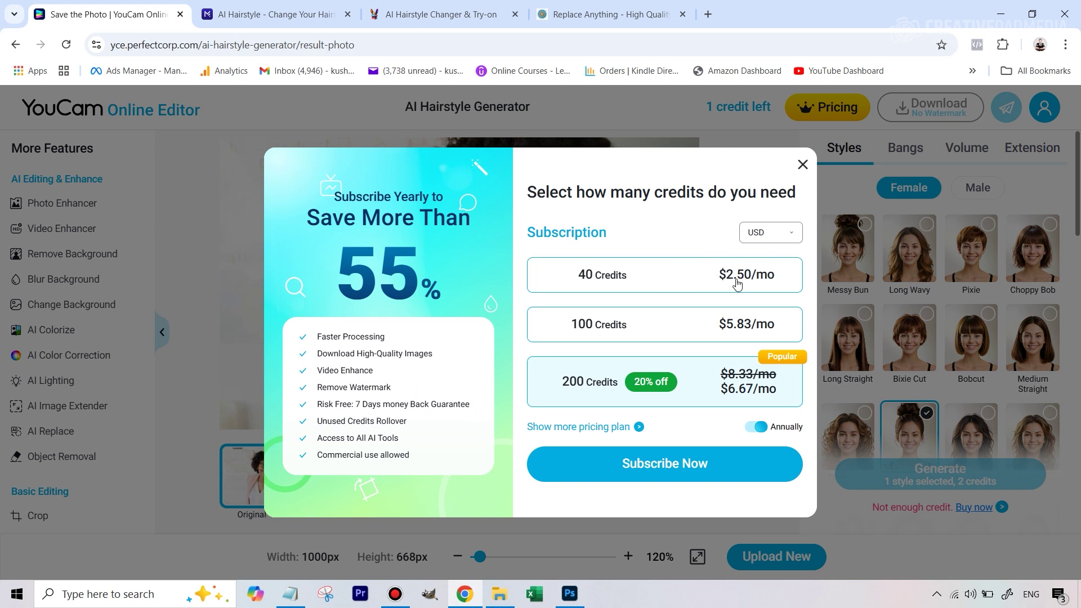
{"action": "left_click", "coordinate": [802, 165]}
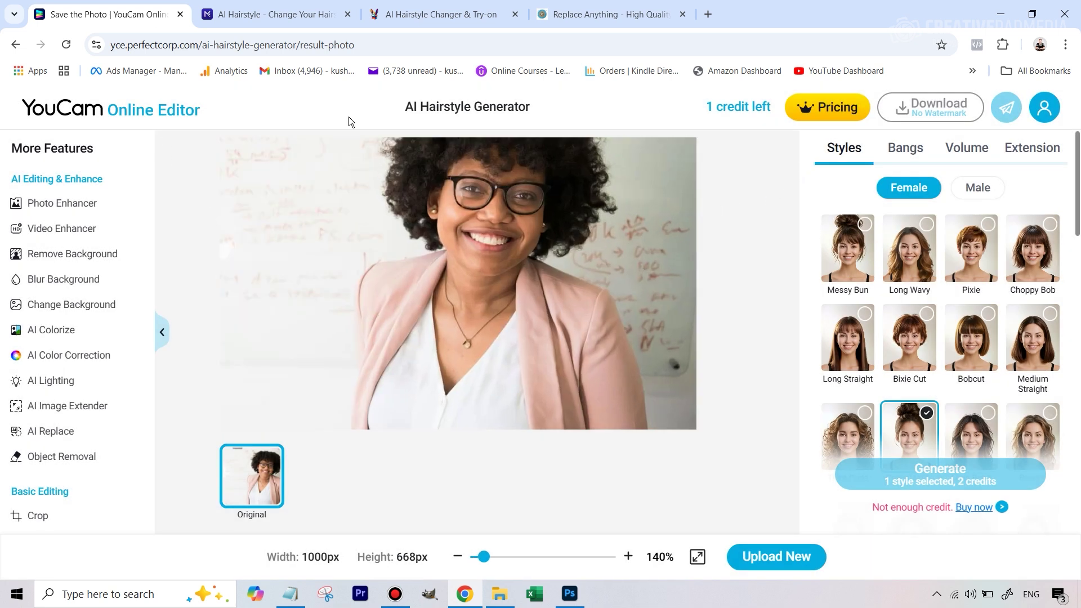
In MyEdit, upload the portrait and choose the Medium Layered female hairstyle.
{"action": "left_click", "coordinate": [236, 10]}
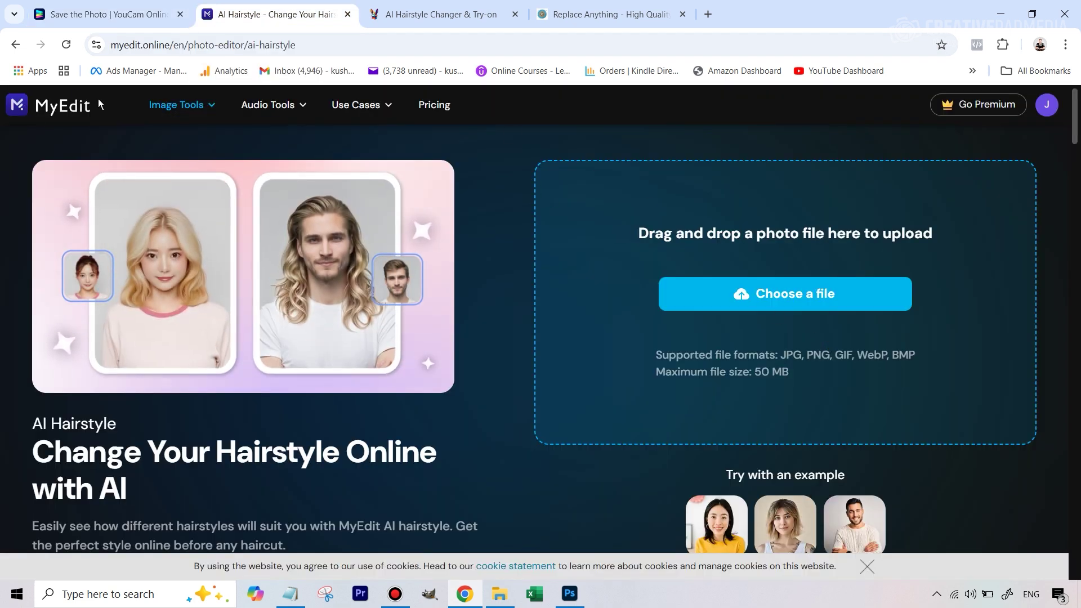
{"action": "left_click", "coordinate": [775, 304]}
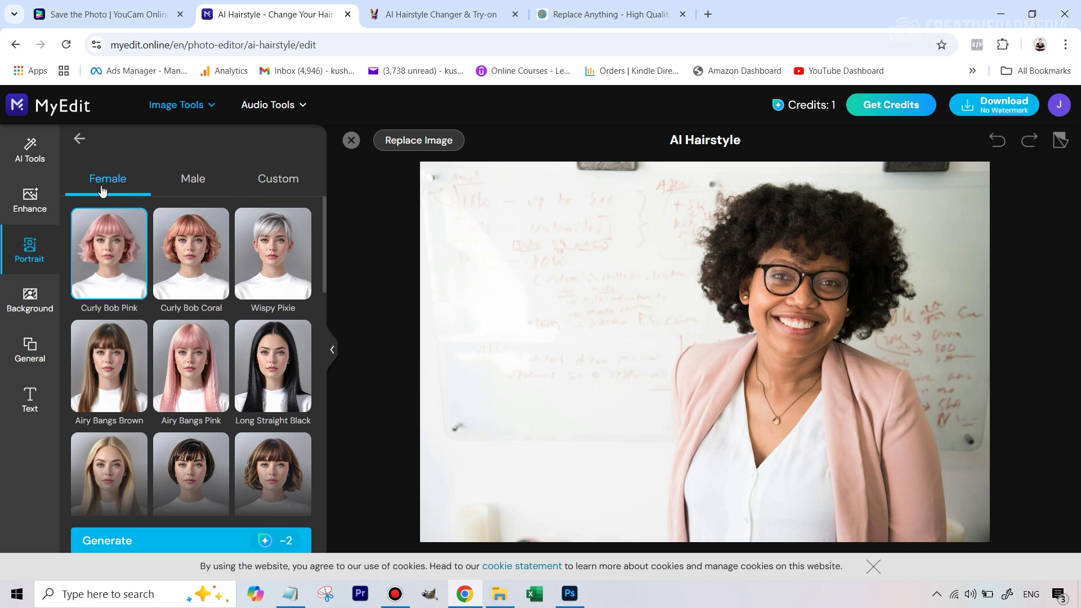
{"action": "scroll", "coordinate": [212, 281], "scroll_direction": "down", "scroll_amount": 3}
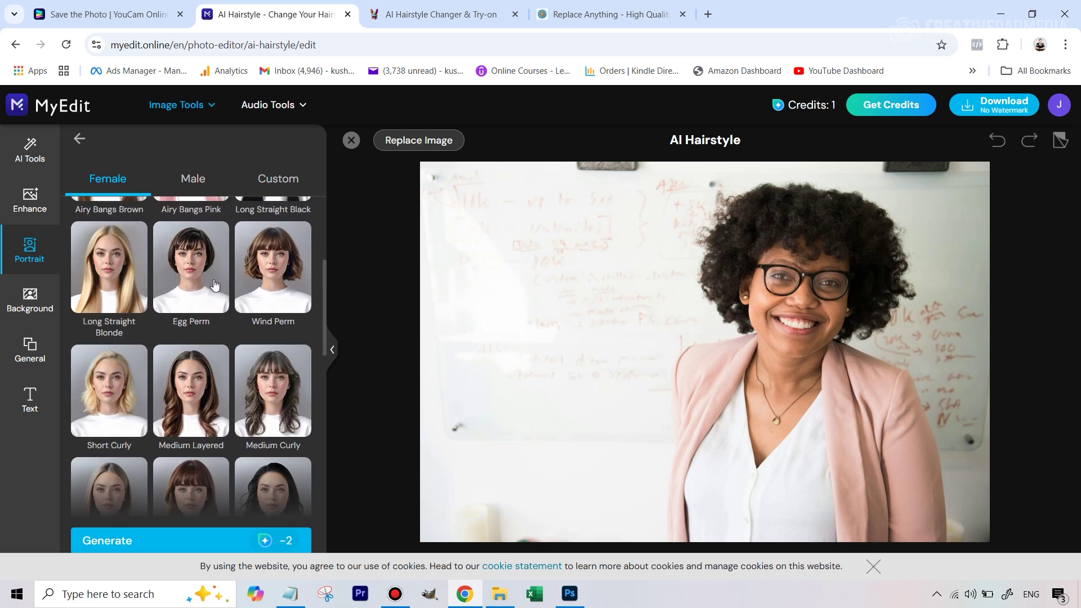
{"action": "left_click", "coordinate": [188, 388]}
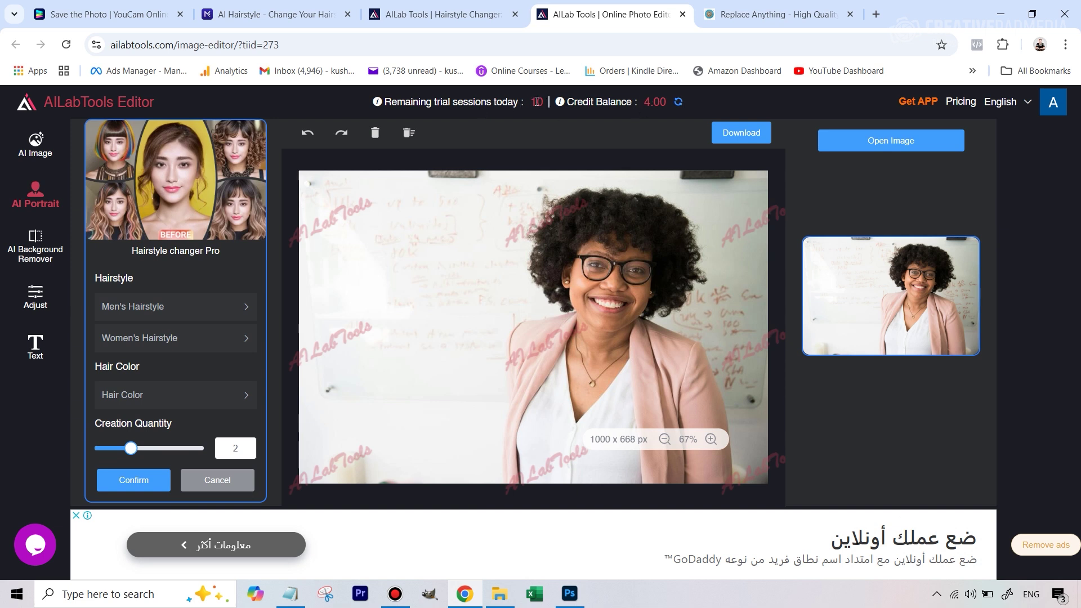
Look through AILabTools' Hairstyle changer Pro and basic Hairstyle changer, then return to Photoshop.
{"action": "scroll", "coordinate": [233, 237], "scroll_direction": "up", "scroll_amount": 5}
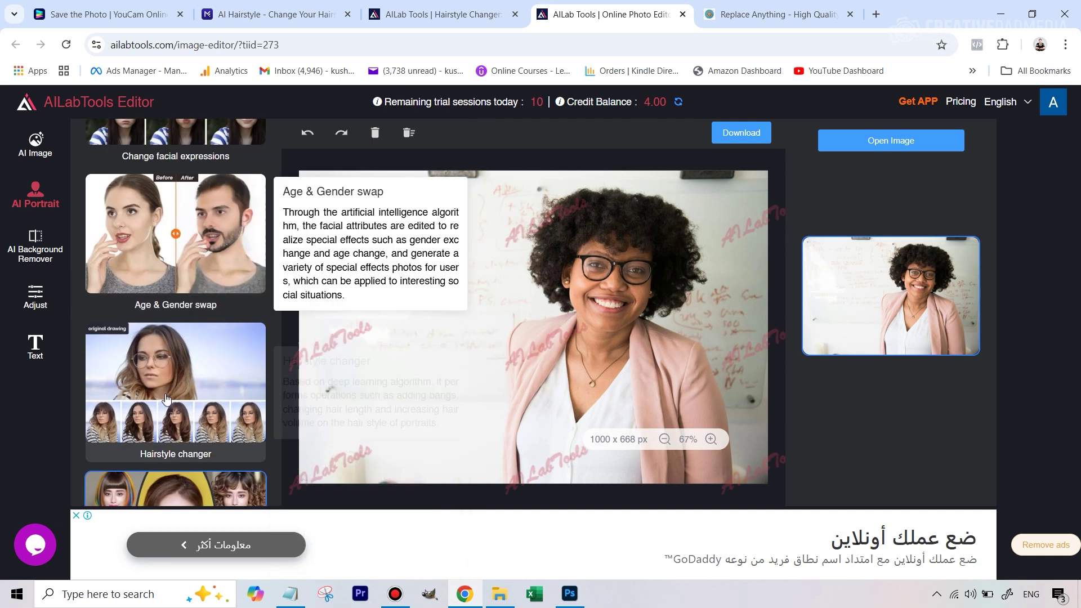
{"action": "scroll", "coordinate": [176, 347], "scroll_direction": "up", "scroll_amount": 10}
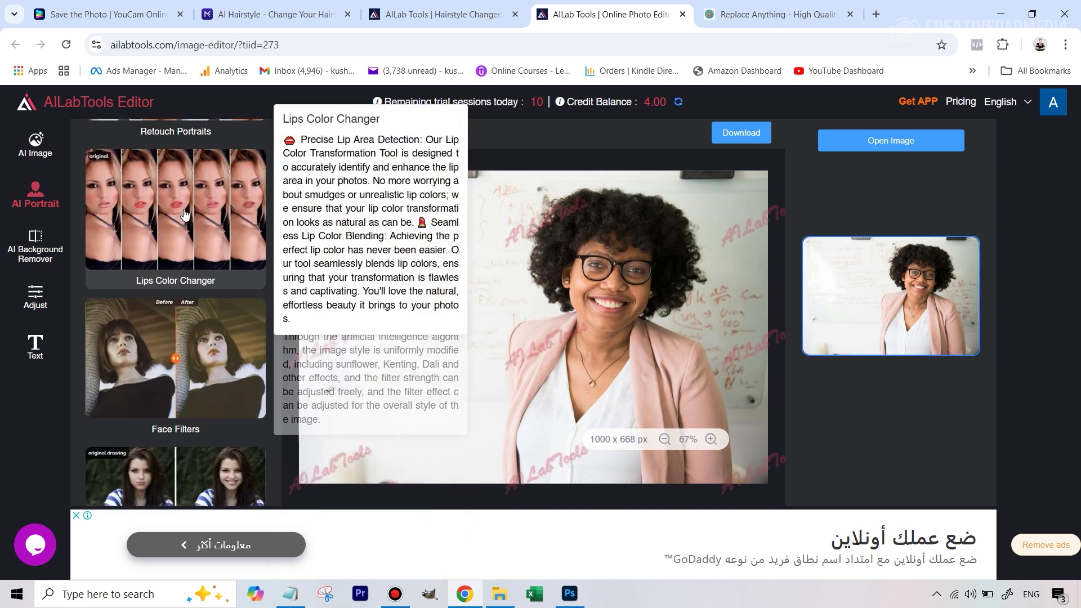
{"action": "scroll", "coordinate": [180, 237], "scroll_direction": "down", "scroll_amount": 6}
{"action": "left_click", "coordinate": [161, 259]}
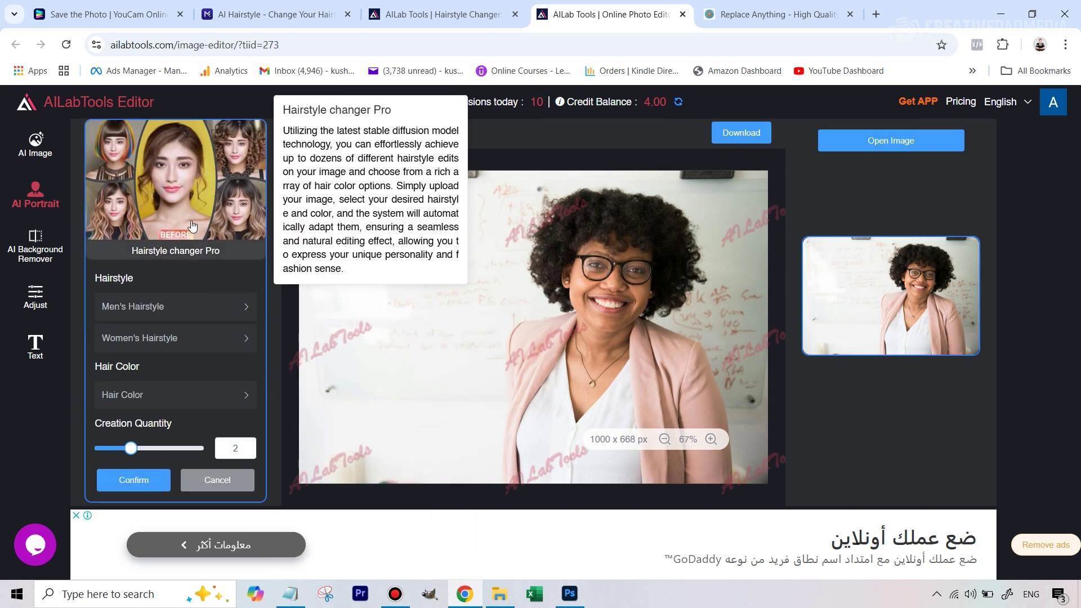
{"action": "scroll", "coordinate": [207, 260], "scroll_direction": "up", "scroll_amount": 10}
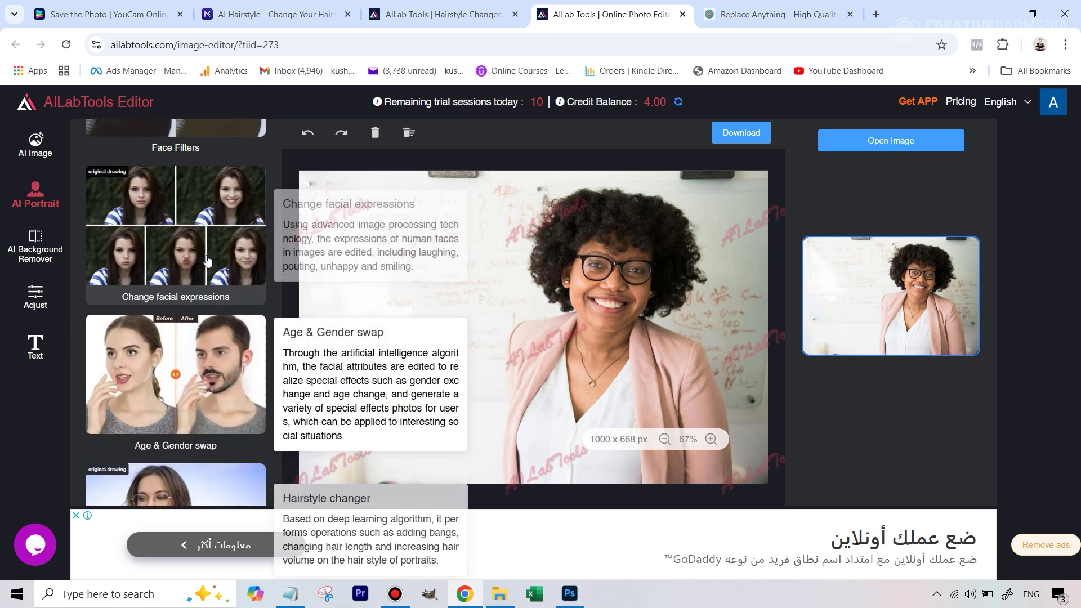
{"action": "scroll", "coordinate": [207, 260], "scroll_direction": "up", "scroll_amount": 4}
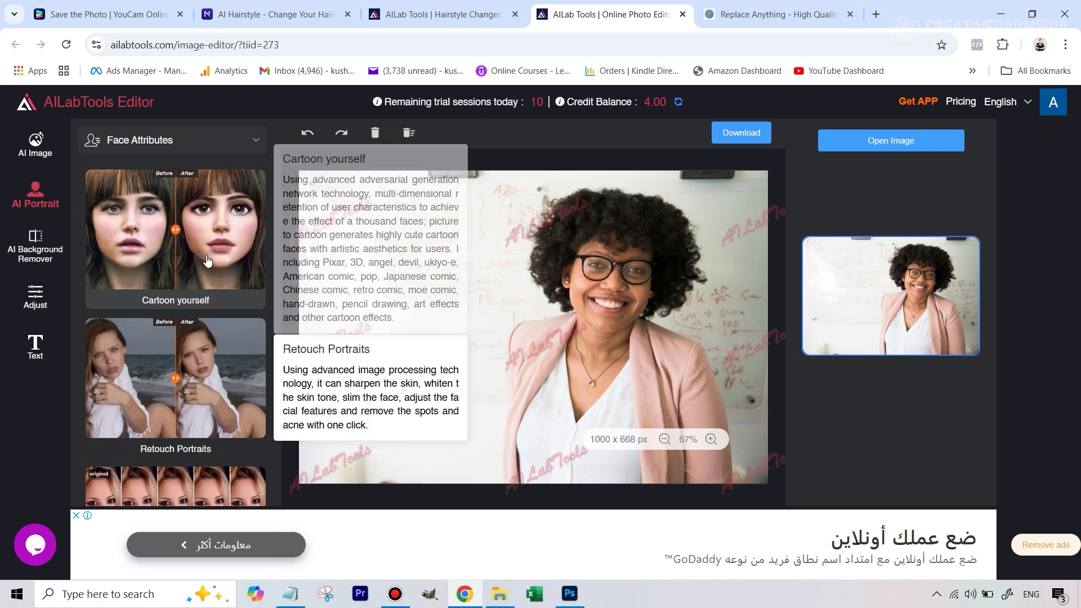
{"action": "scroll", "coordinate": [207, 260], "scroll_direction": "down", "scroll_amount": 4}
{"action": "scroll", "coordinate": [207, 260], "scroll_direction": "down", "scroll_amount": 8}
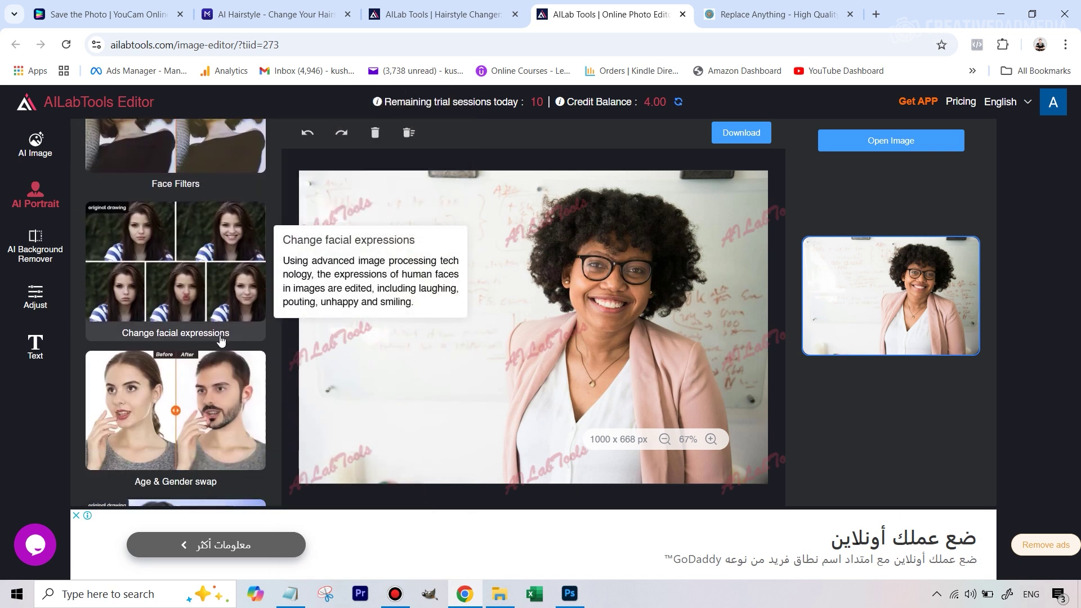
{"action": "left_click", "coordinate": [161, 242]}
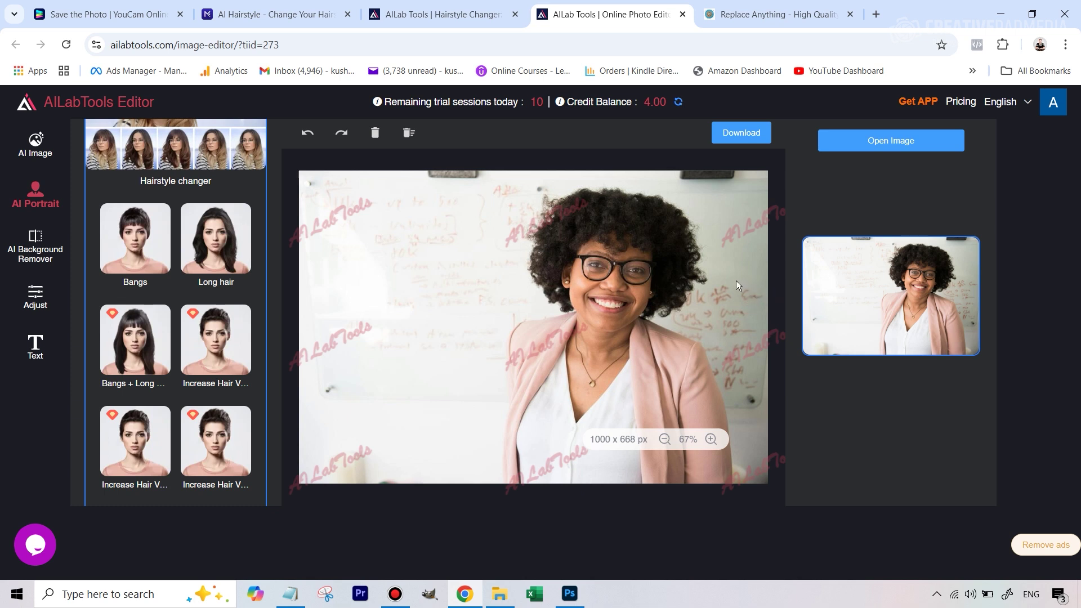
{"action": "left_click", "coordinate": [569, 593]}
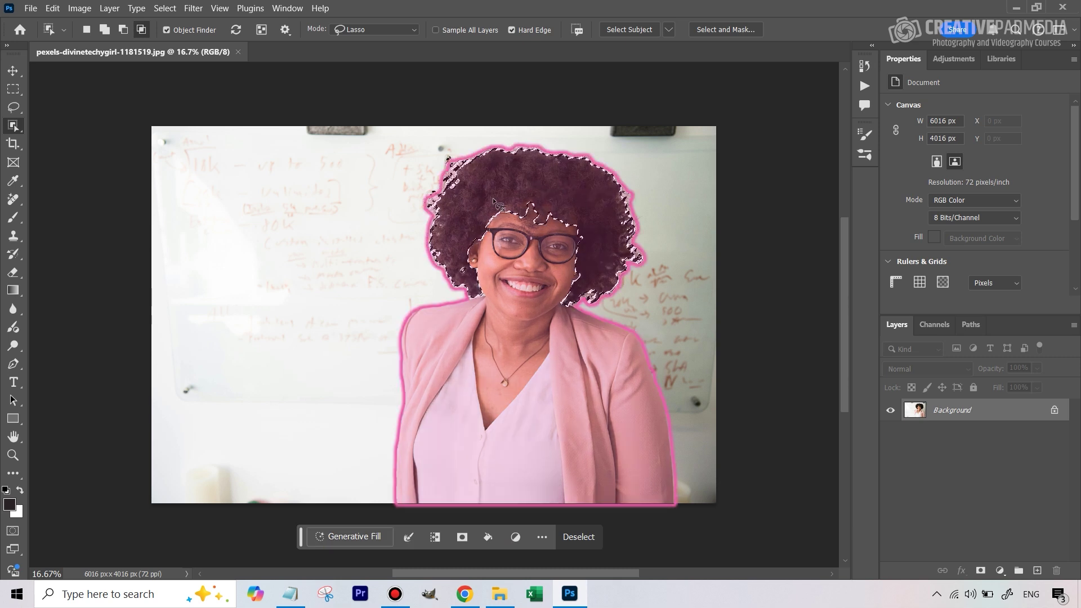
Generative Fill the selected hair with the prompt 'long straight hair'.
{"action": "left_click", "coordinate": [354, 536]}
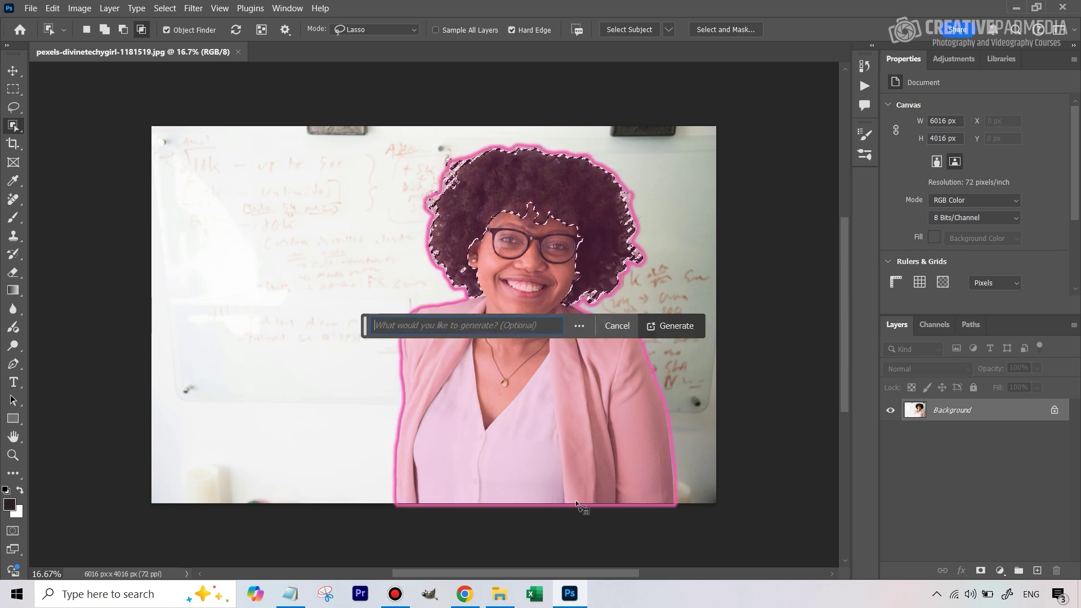
{"action": "type", "text": "long st"}
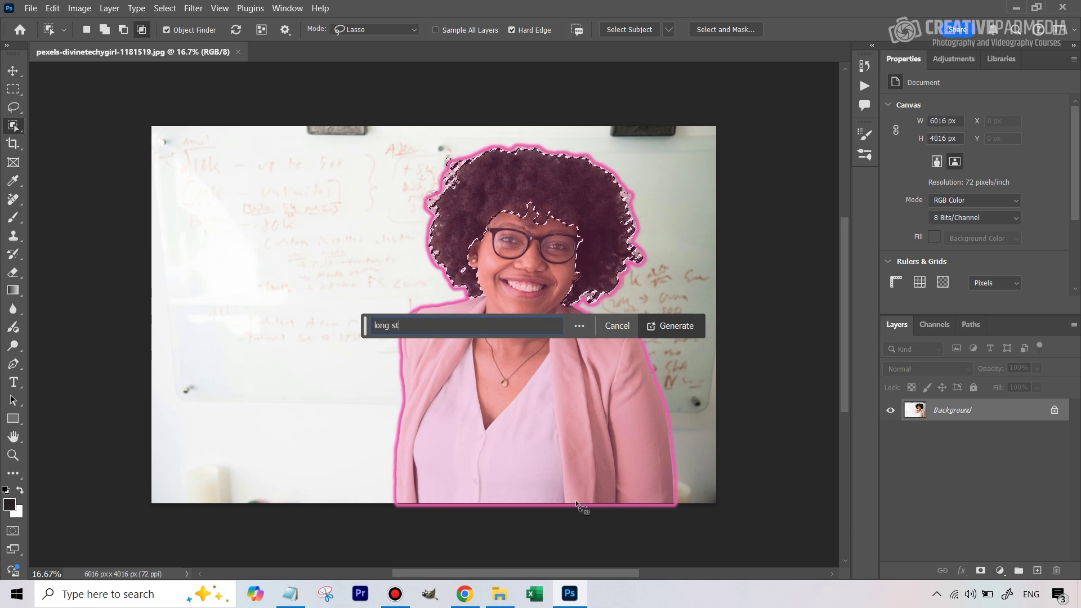
{"action": "type", "text": "raight hair"}
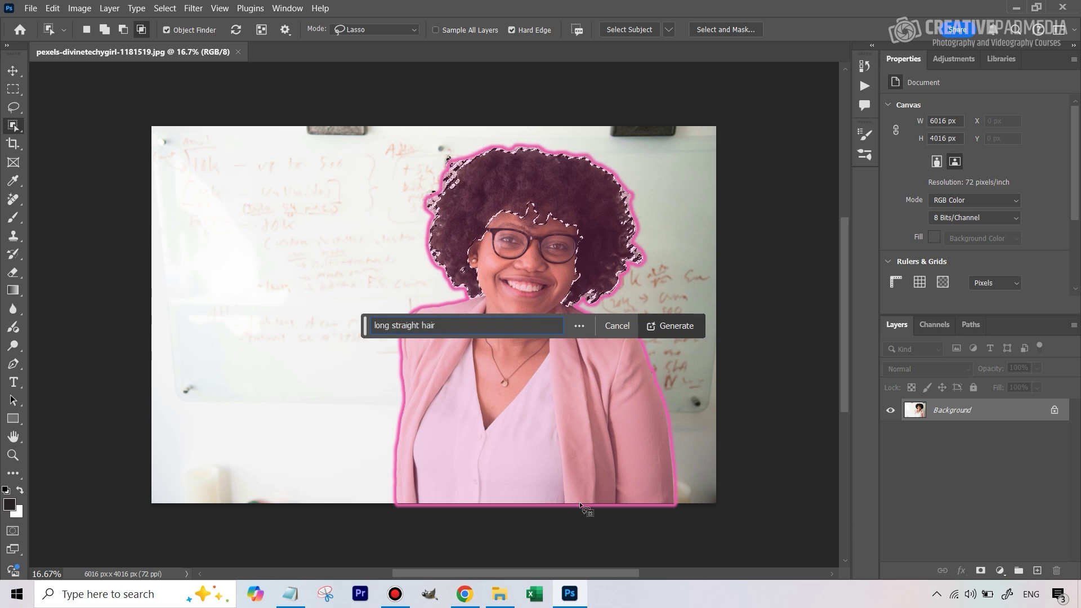
{"action": "left_click", "coordinate": [687, 330]}
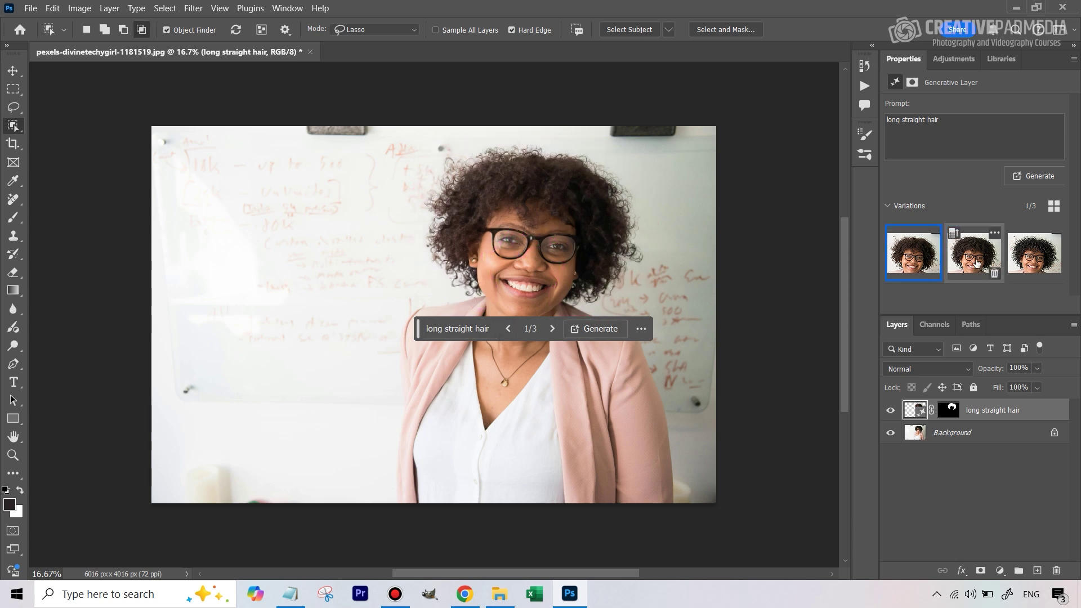
Compare the three generated hair variations and keep variation 1.
{"action": "left_click", "coordinate": [975, 261]}
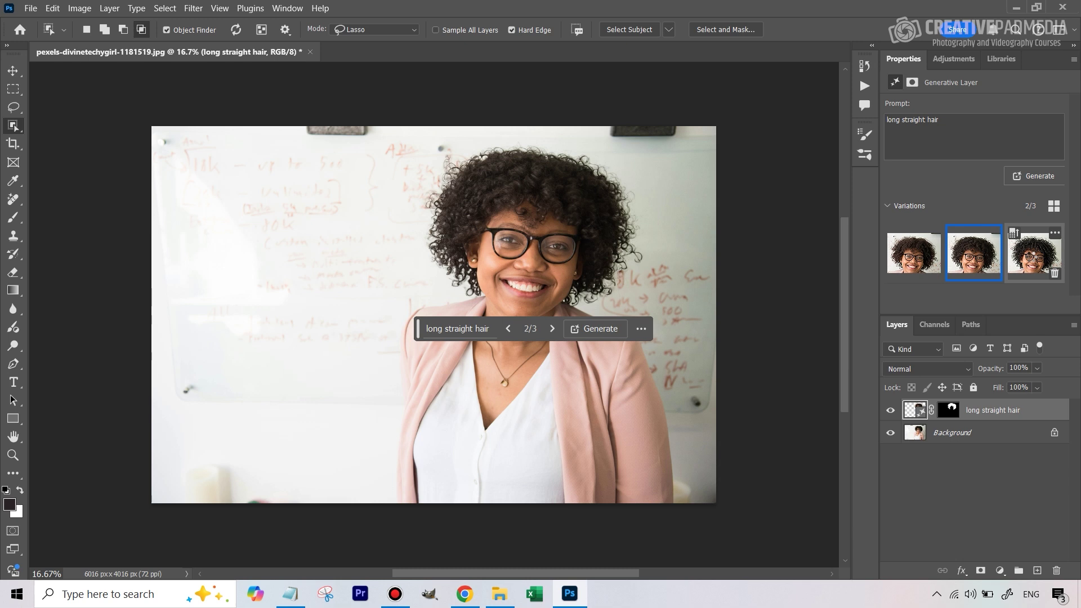
{"action": "left_click", "coordinate": [1032, 260]}
{"action": "left_click", "coordinate": [972, 262]}
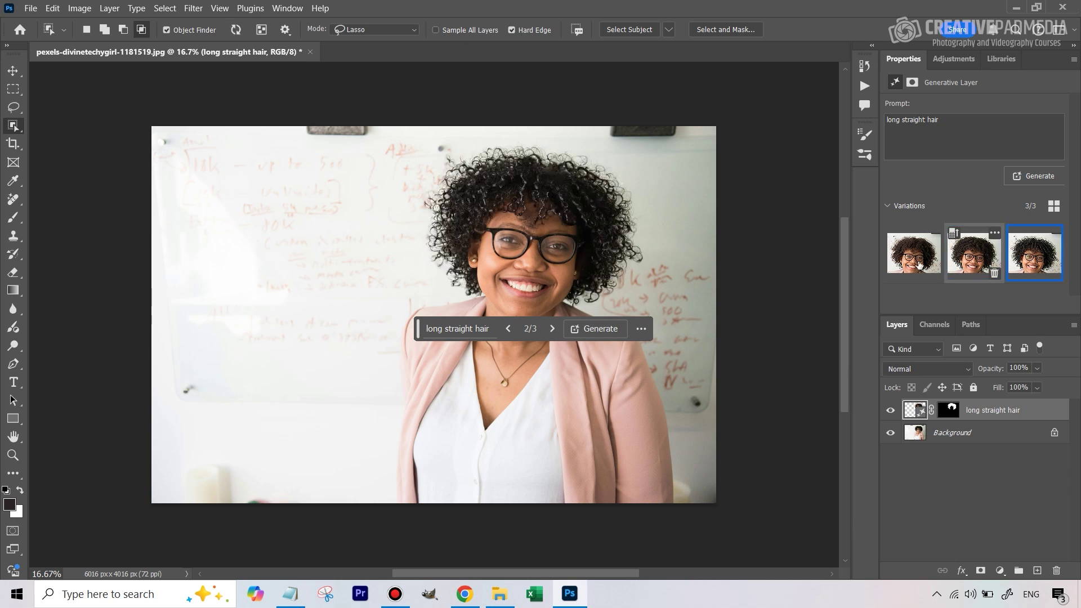
{"action": "left_click", "coordinate": [916, 262]}
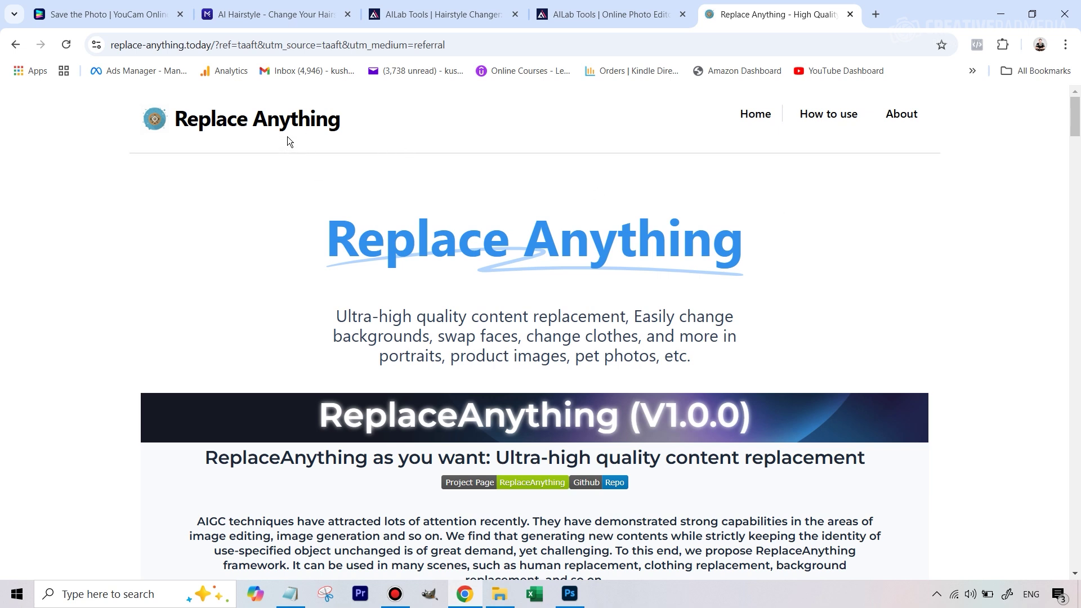
Open Replace Anything's Image Create workspace showing the Input Image panel and Click to seg controls.
{"action": "scroll", "coordinate": [264, 157], "scroll_direction": "down", "scroll_amount": 2}
{"action": "scroll", "coordinate": [340, 127], "scroll_direction": "up", "scroll_amount": 2}
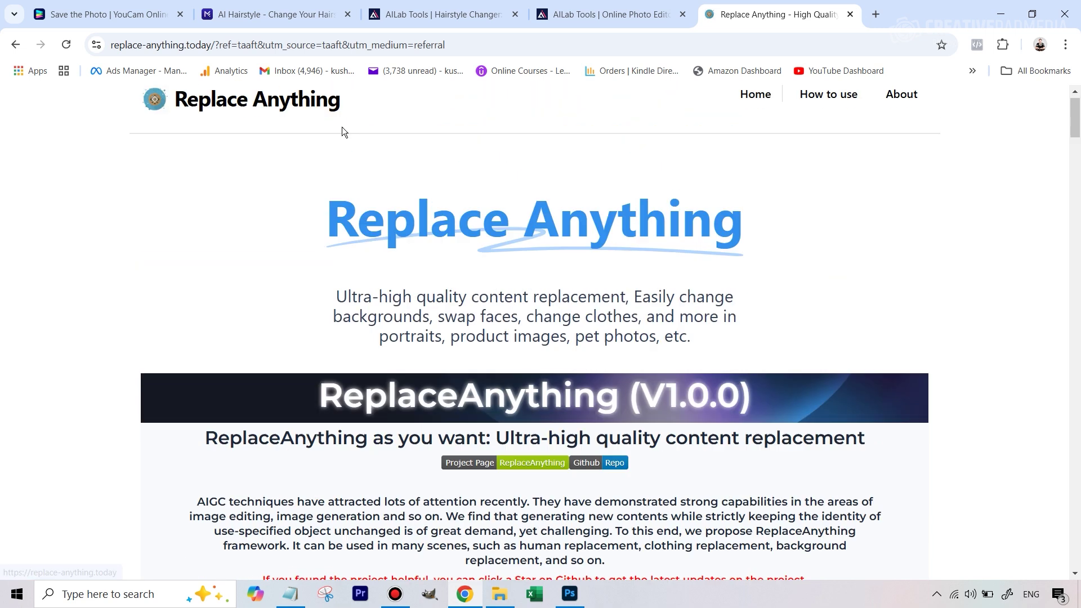
{"action": "scroll", "coordinate": [473, 176], "scroll_direction": "down", "scroll_amount": 3}
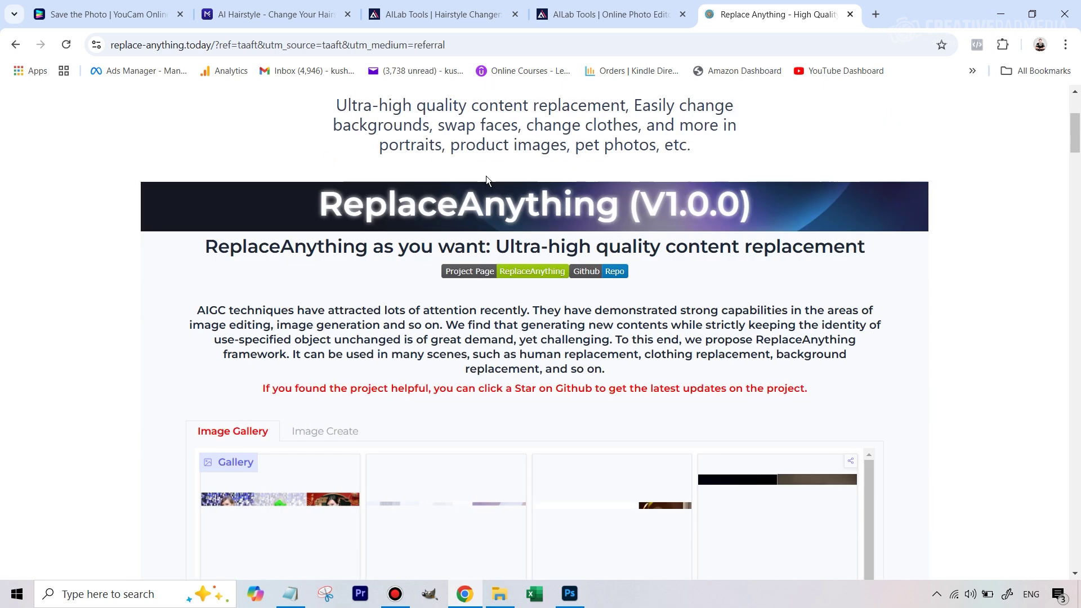
{"action": "scroll", "coordinate": [484, 169], "scroll_direction": "up", "scroll_amount": 1}
{"action": "scroll", "coordinate": [518, 192], "scroll_direction": "up", "scroll_amount": 2}
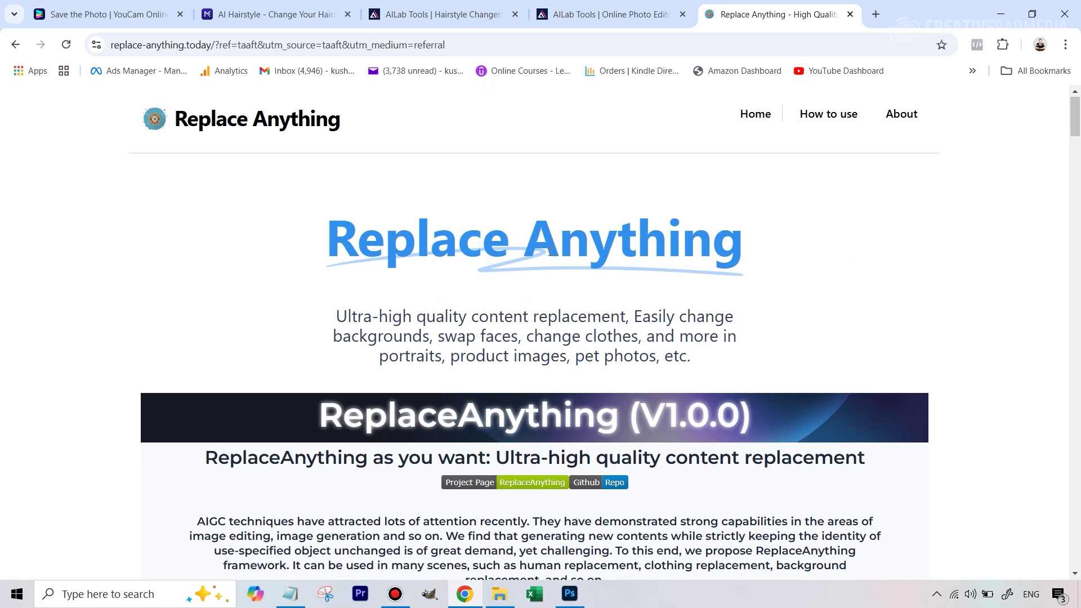
{"action": "scroll", "coordinate": [549, 254], "scroll_direction": "down", "scroll_amount": 6}
{"action": "scroll", "coordinate": [549, 253], "scroll_direction": "up", "scroll_amount": 5}
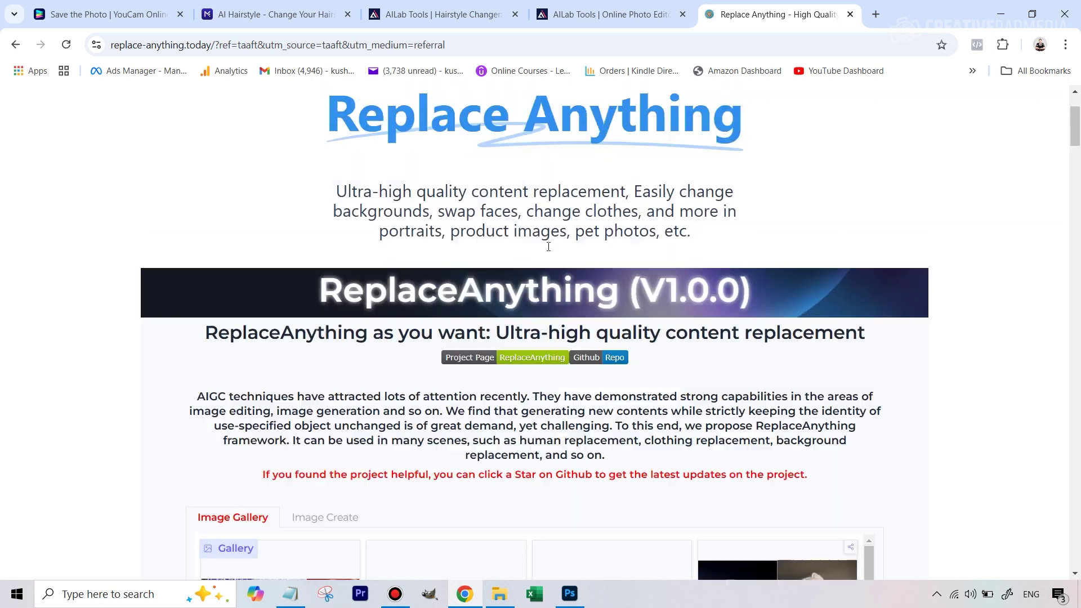
{"action": "scroll", "coordinate": [492, 272], "scroll_direction": "down", "scroll_amount": 5}
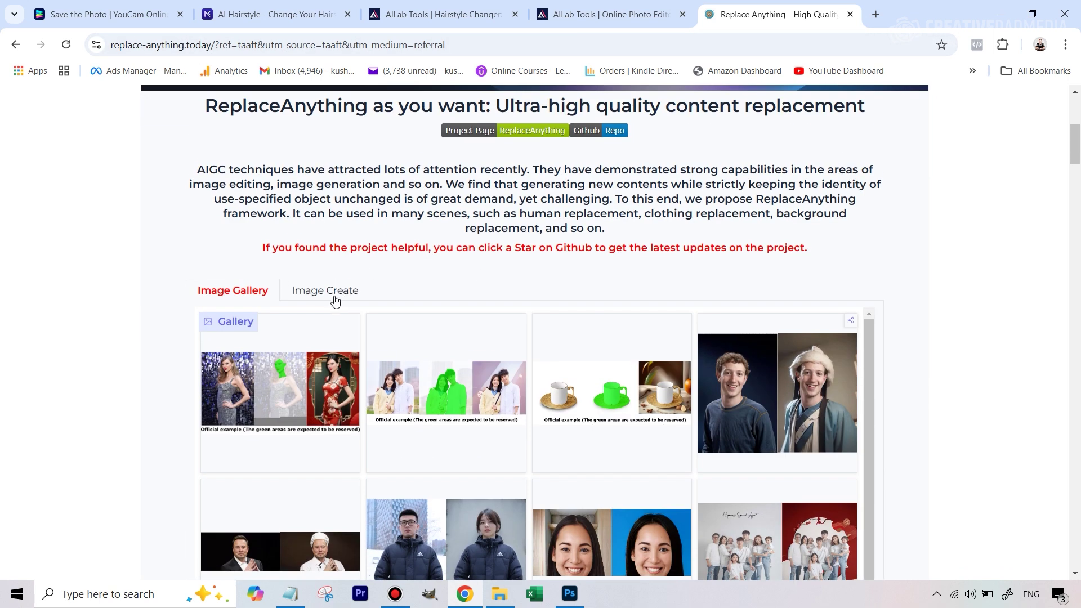
{"action": "left_click", "coordinate": [335, 296]}
{"action": "scroll", "coordinate": [571, 309], "scroll_direction": "down", "scroll_amount": 4}
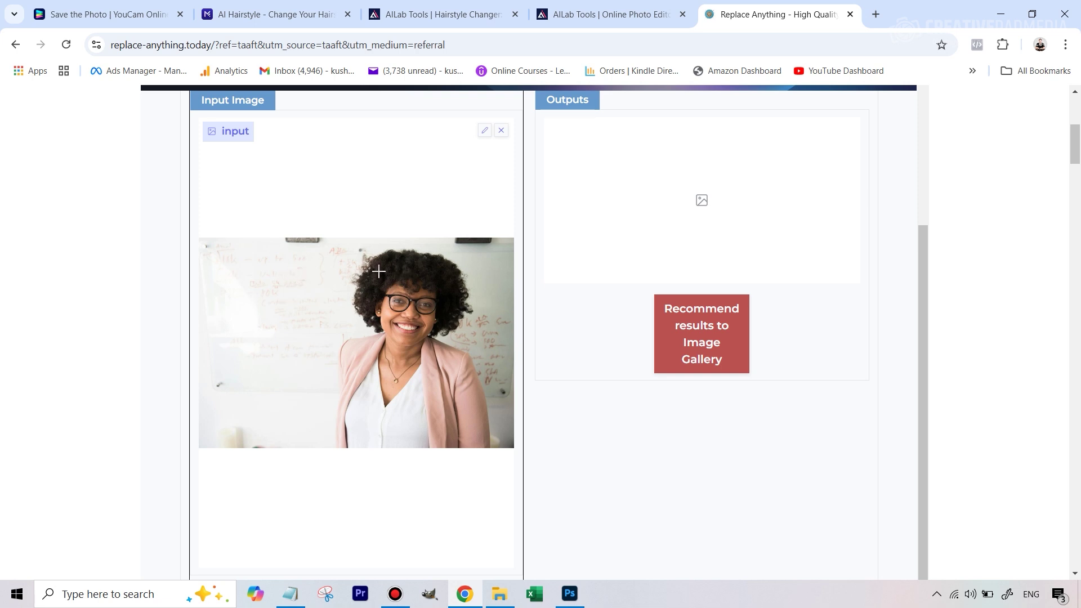
Segment the woman's curly hair as an orange foreground mask on the input image.
{"action": "scroll", "coordinate": [389, 310], "scroll_direction": "down", "scroll_amount": 4}
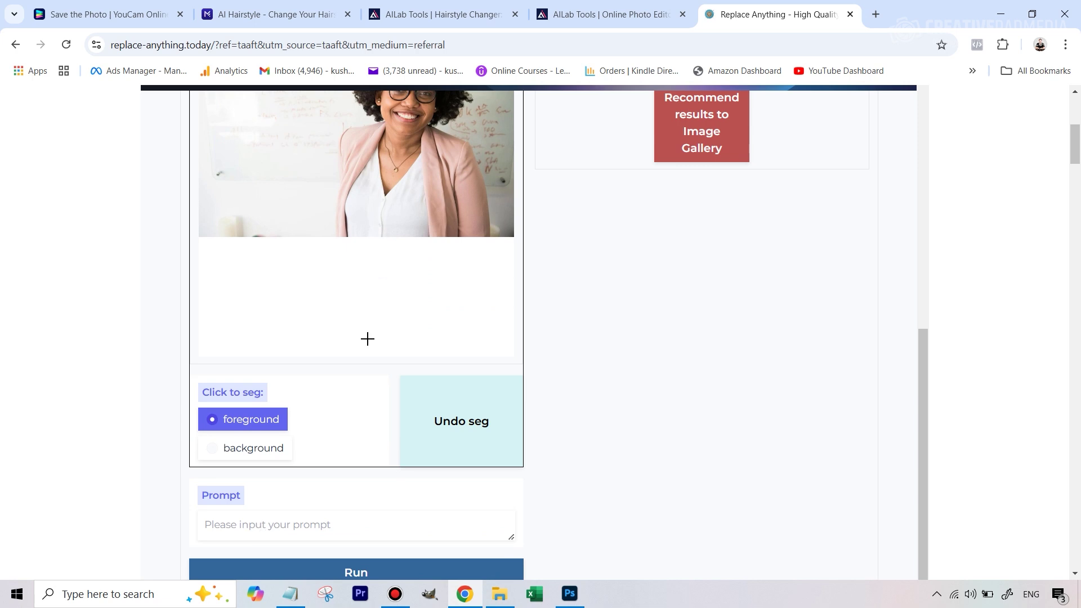
{"action": "scroll", "coordinate": [367, 338], "scroll_direction": "up", "scroll_amount": 2}
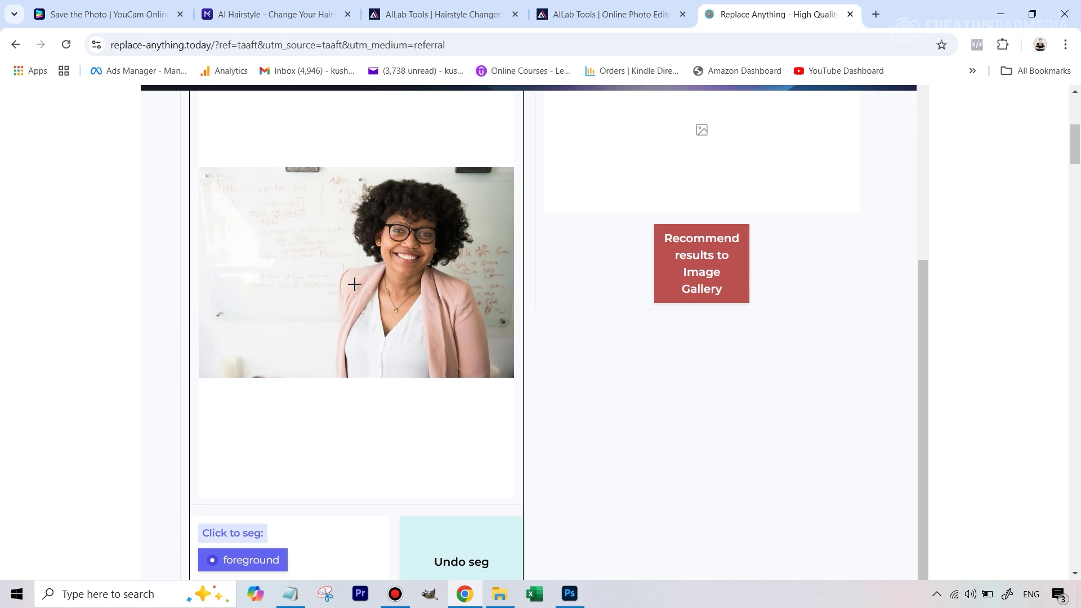
{"action": "left_click", "coordinate": [413, 194]}
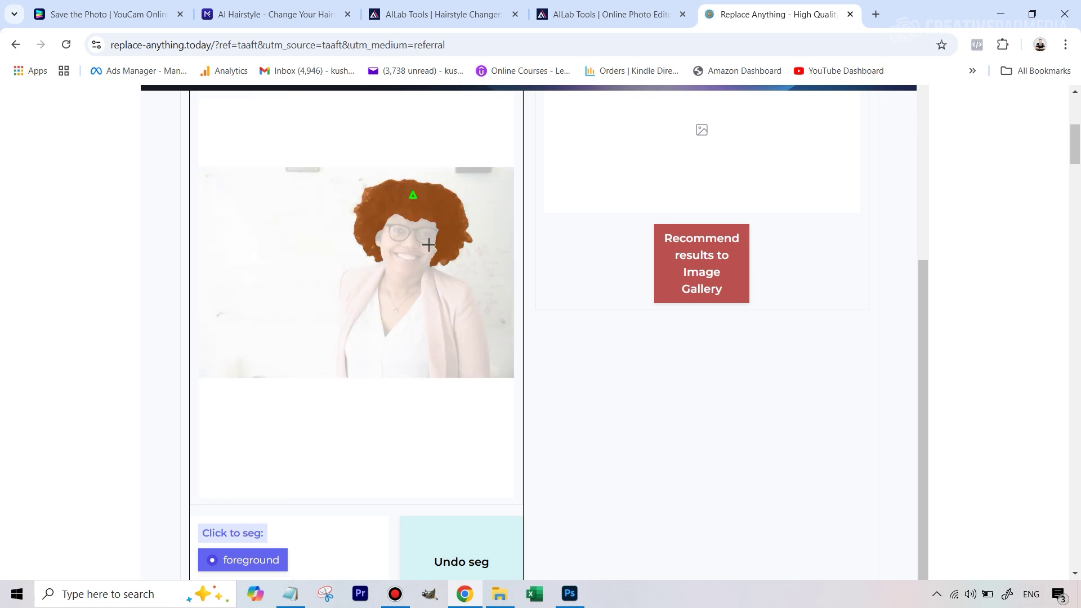
{"action": "scroll", "coordinate": [277, 508], "scroll_direction": "down", "scroll_amount": 2}
{"action": "scroll", "coordinate": [286, 533], "scroll_direction": "down", "scroll_amount": 1}
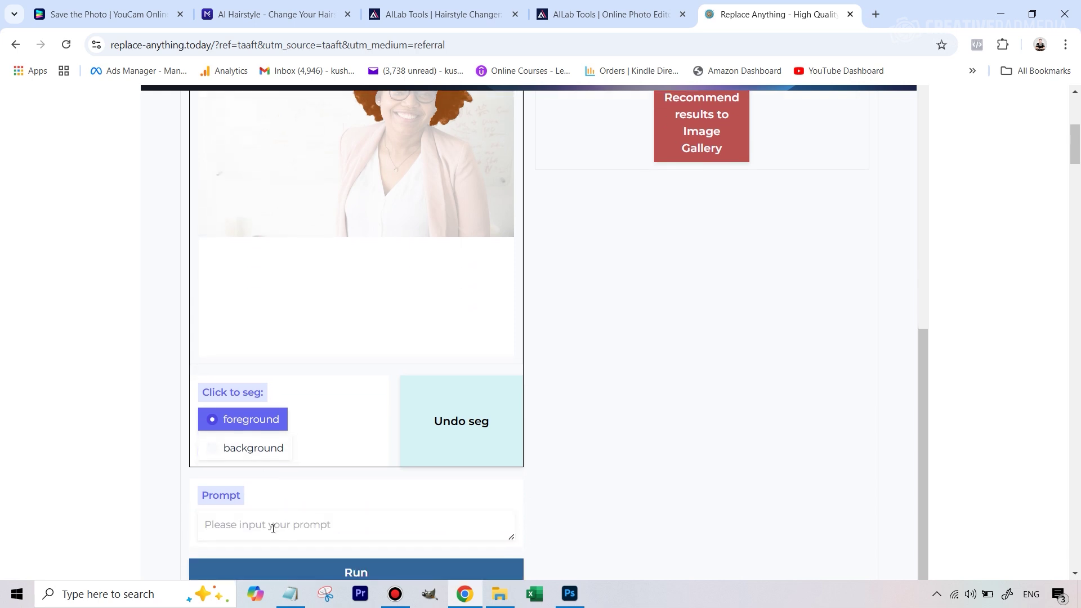
{"action": "scroll", "coordinate": [393, 343], "scroll_direction": "up", "scroll_amount": 3}
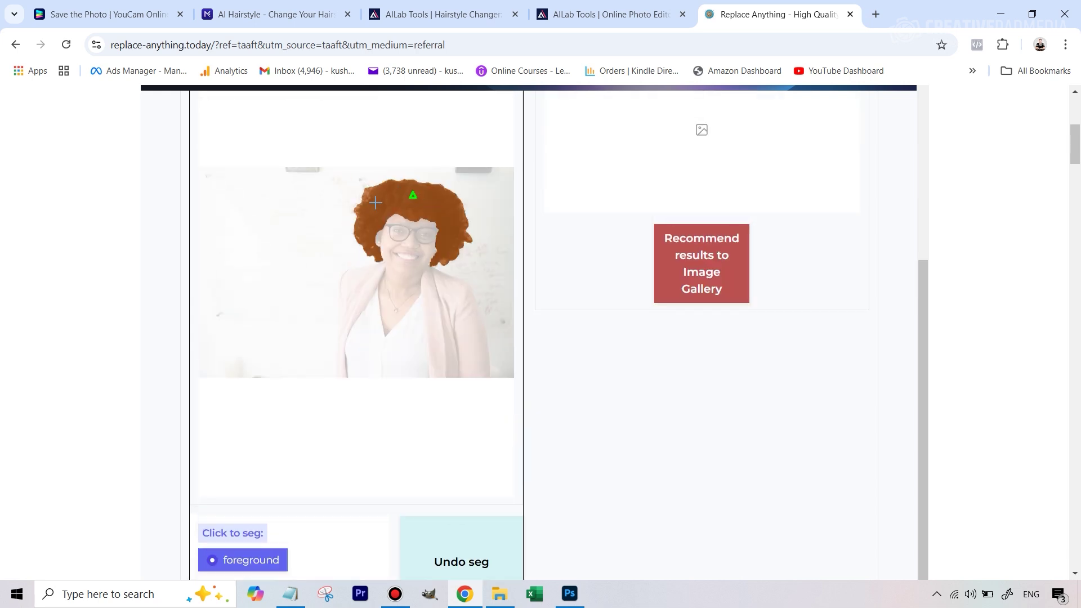
{"action": "scroll", "coordinate": [283, 478], "scroll_direction": "down", "scroll_amount": 3}
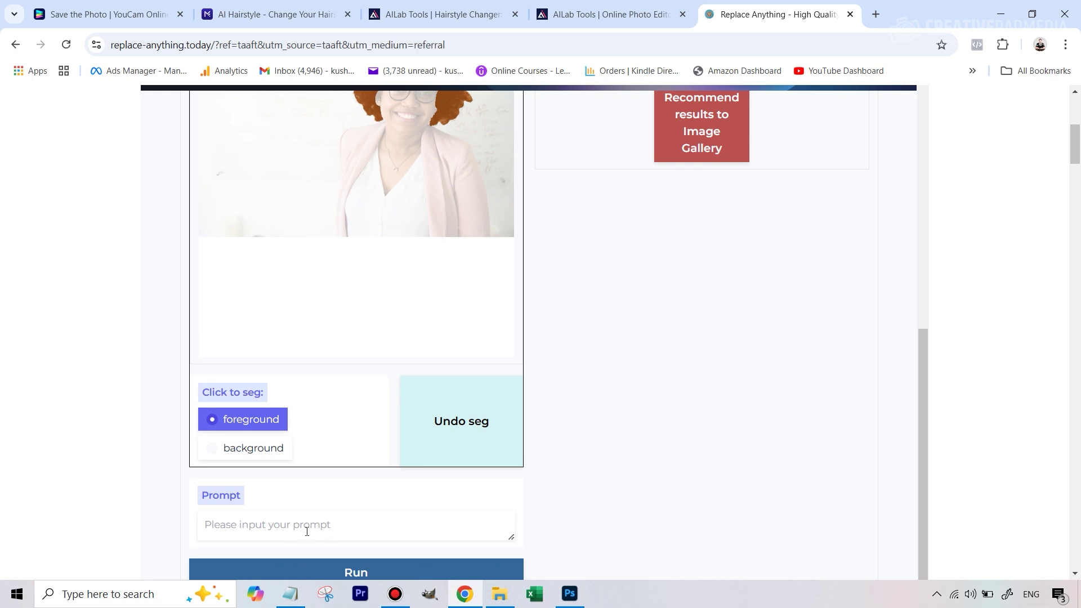
{"action": "scroll", "coordinate": [418, 231], "scroll_direction": "up", "scroll_amount": 3}
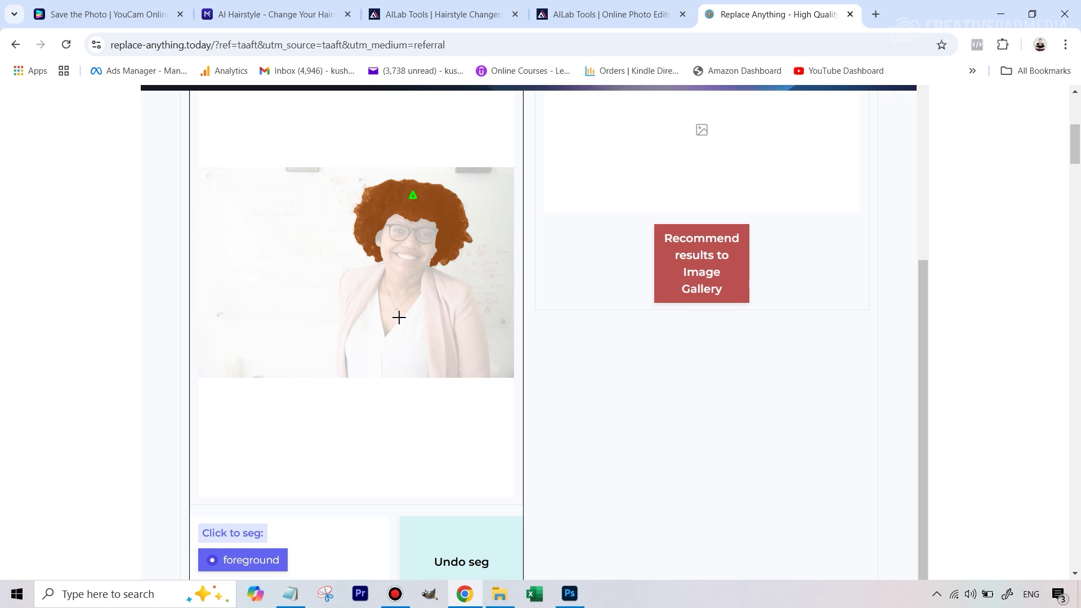
{"action": "scroll", "coordinate": [399, 317], "scroll_direction": "down", "scroll_amount": 1}
{"action": "scroll", "coordinate": [414, 268], "scroll_direction": "up", "scroll_amount": 1}
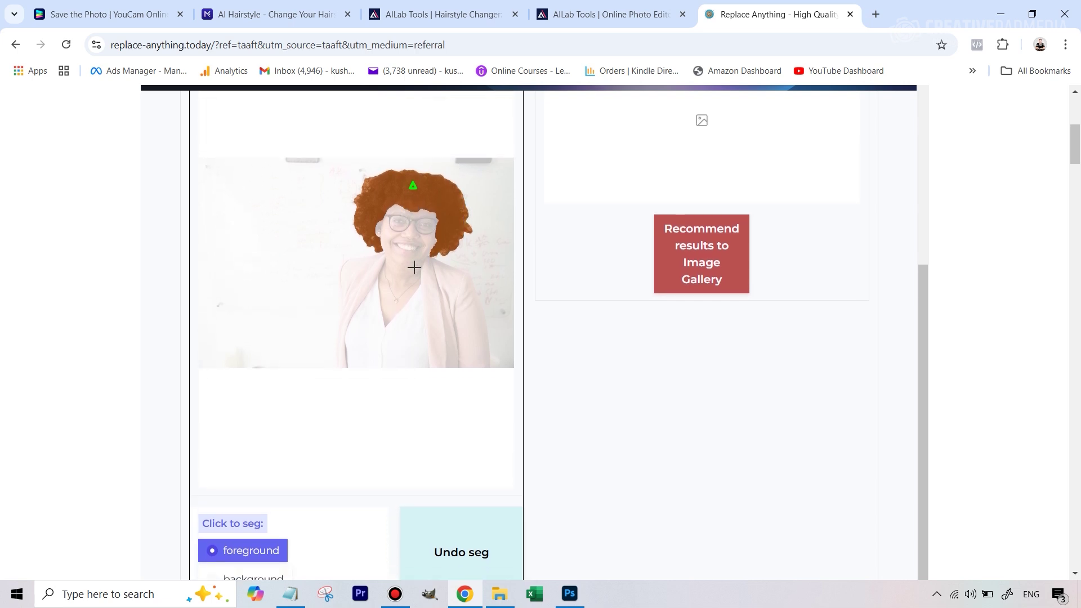
{"action": "scroll", "coordinate": [414, 268], "scroll_direction": "down", "scroll_amount": 1}
{"action": "scroll", "coordinate": [411, 186], "scroll_direction": "up", "scroll_amount": 1}
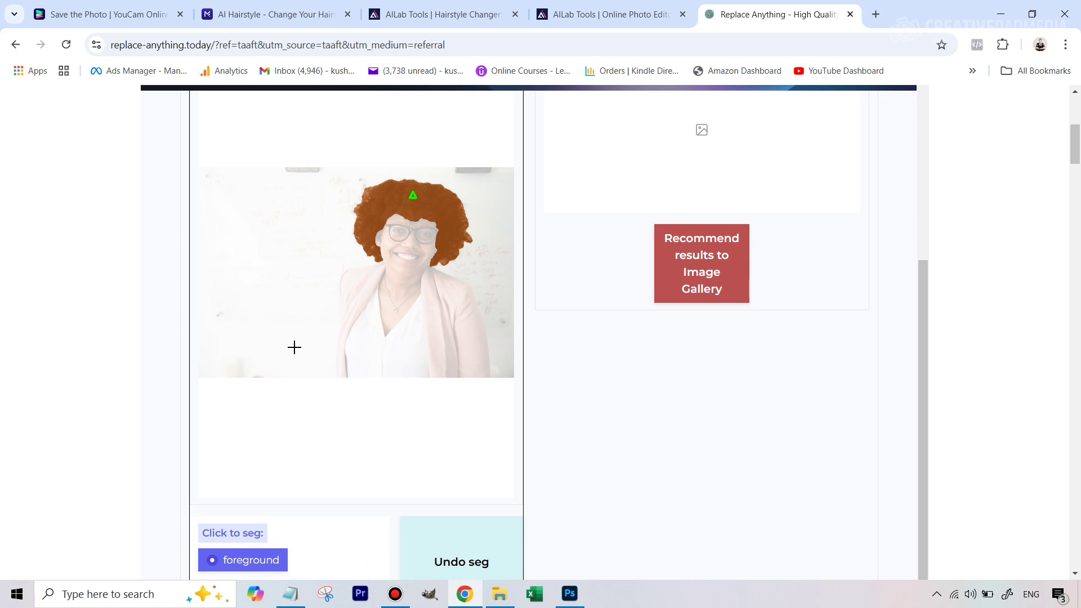
Expand 'More input params (highly-recommended)' for reference and mask uploads, then return to Photoshop.
{"action": "scroll", "coordinate": [416, 220], "scroll_direction": "down", "scroll_amount": 7}
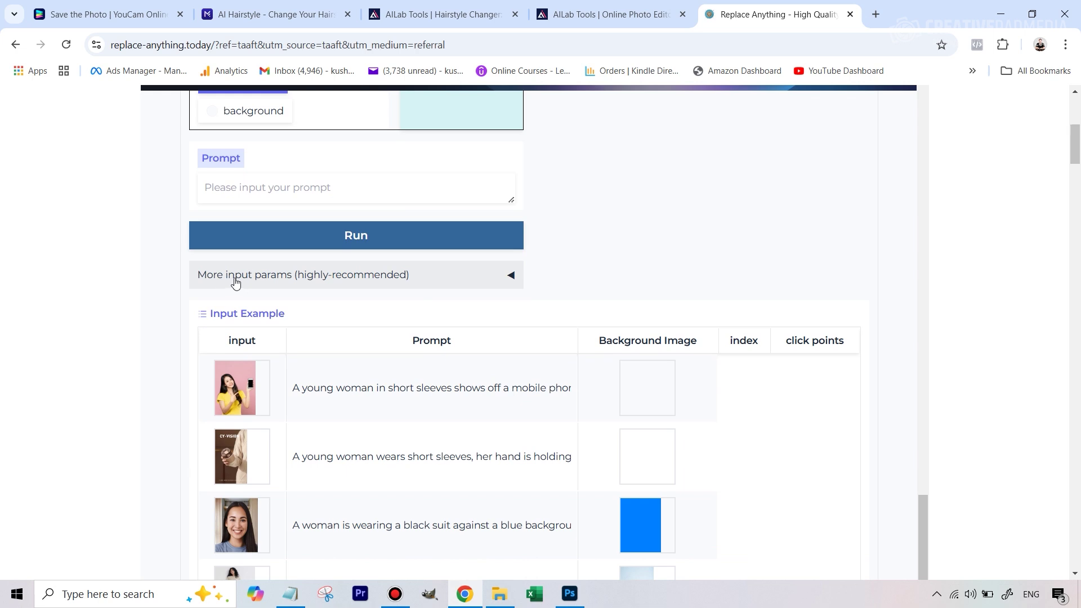
{"action": "left_click", "coordinate": [257, 279]}
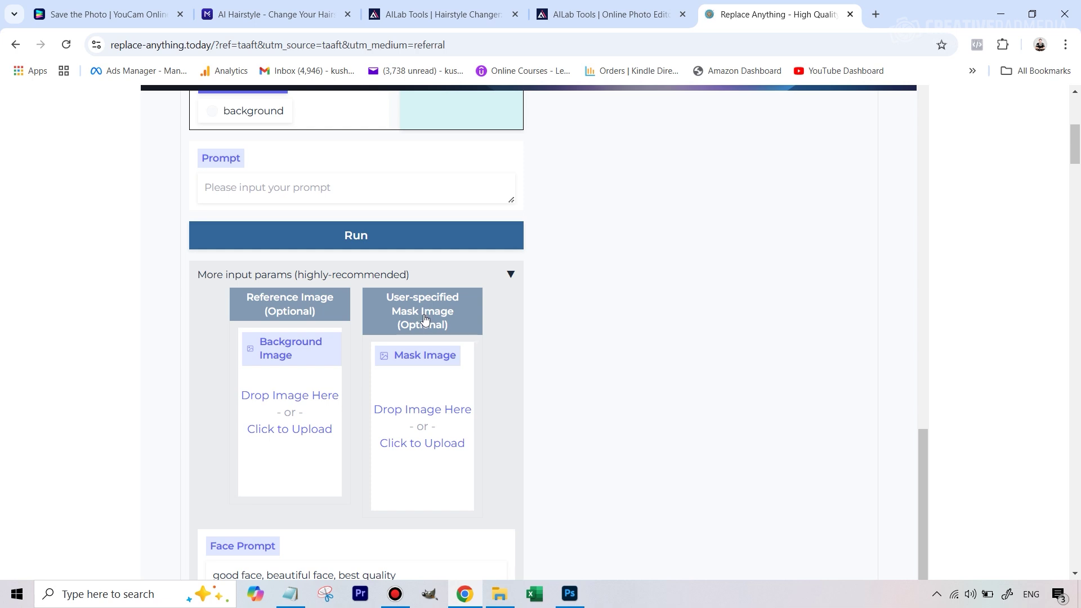
{"action": "left_click", "coordinate": [570, 593]}
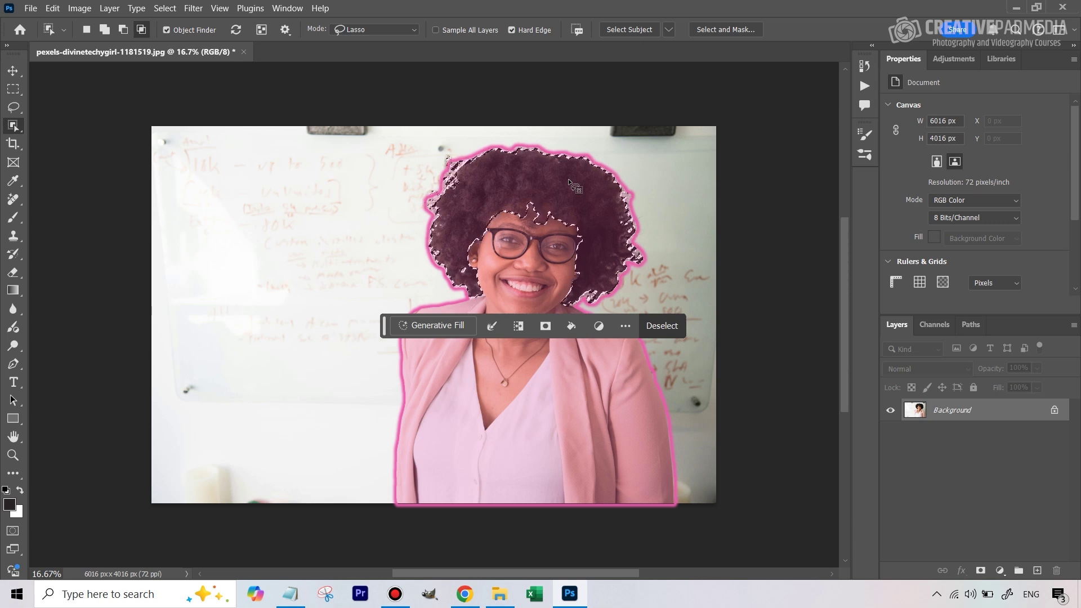
Add a layer mask from the hair selection, view it in black and white, then return to Replace Anything.
{"action": "left_click_drag", "start_coordinate": [385, 325], "coordinate": [356, 536]}
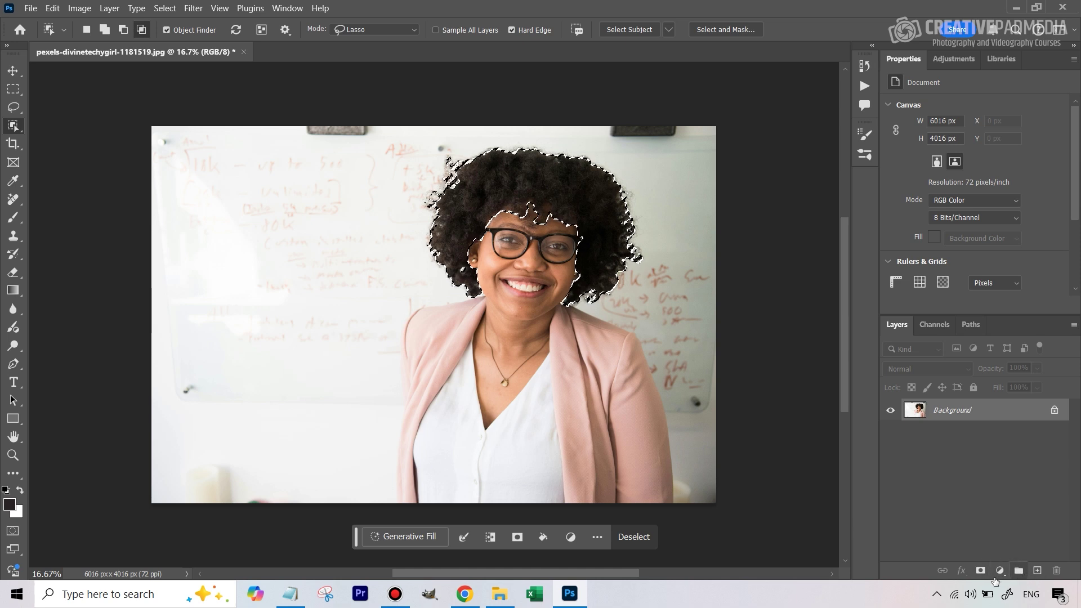
{"action": "left_click", "coordinate": [980, 570]}
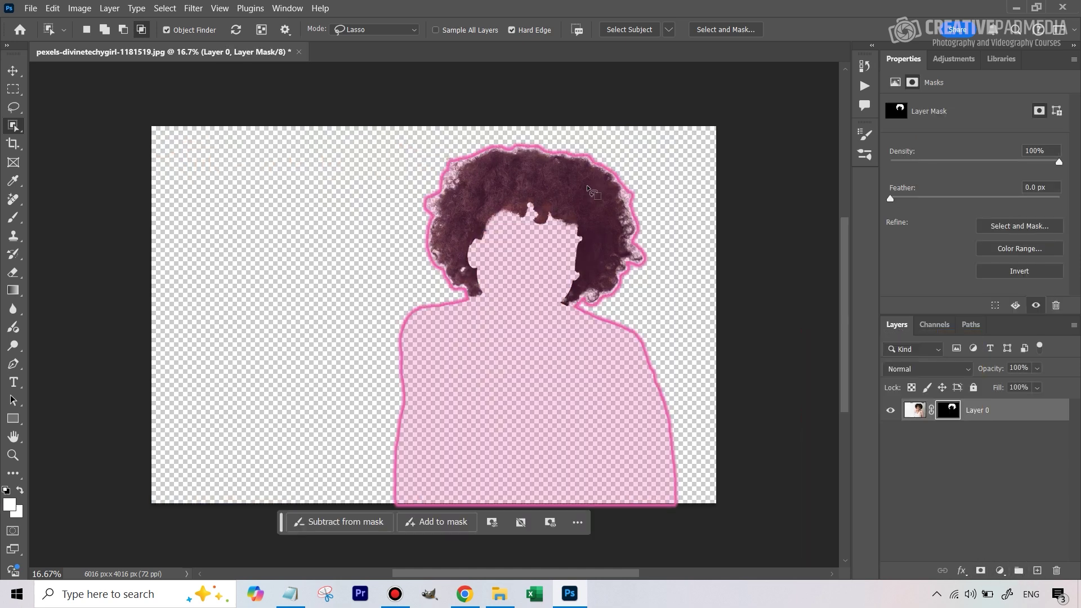
{"action": "left_click", "coordinate": [949, 413], "text": "alt"}
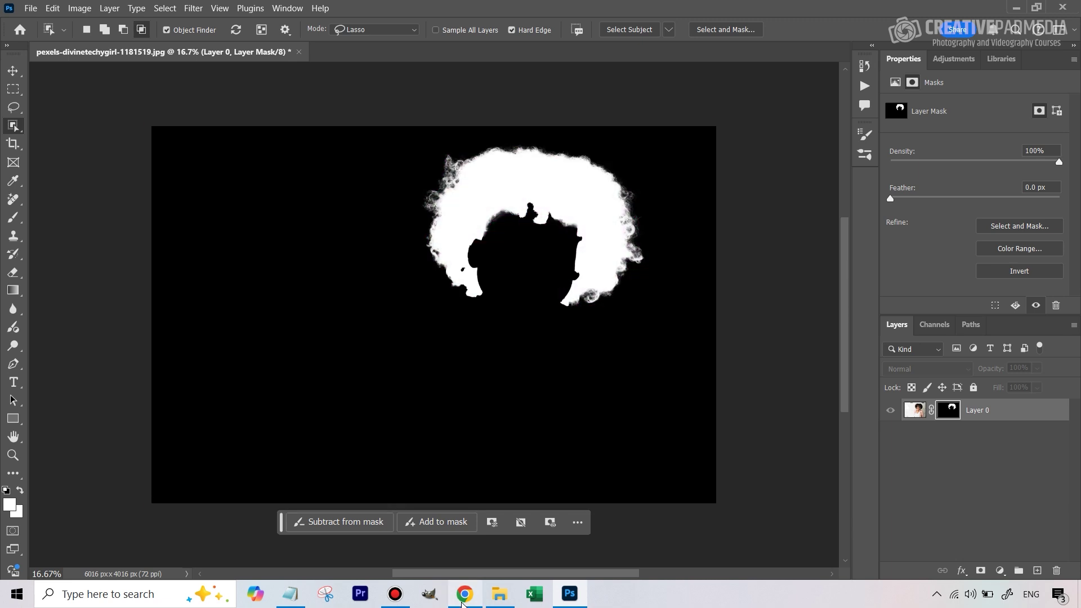
{"action": "left_click", "coordinate": [462, 601]}
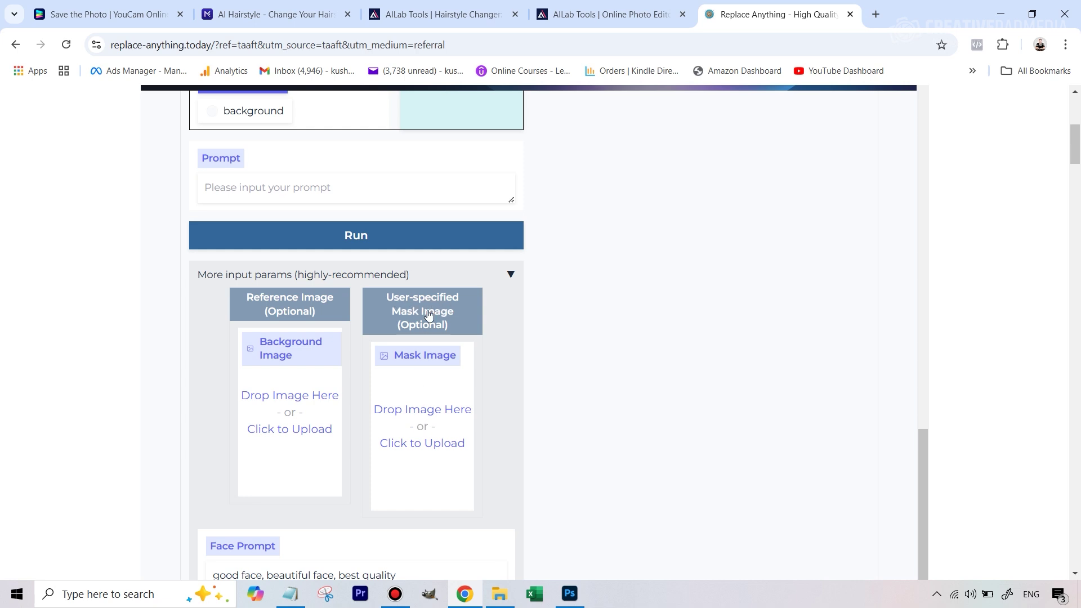
Compare Replace Anything's orange hair segmentation with Photoshop's hair mask, finishing on the mask.
{"action": "scroll", "coordinate": [441, 326], "scroll_direction": "up", "scroll_amount": 2}
{"action": "scroll", "coordinate": [440, 325], "scroll_direction": "down", "scroll_amount": 2}
{"action": "left_click", "coordinate": [570, 593]}
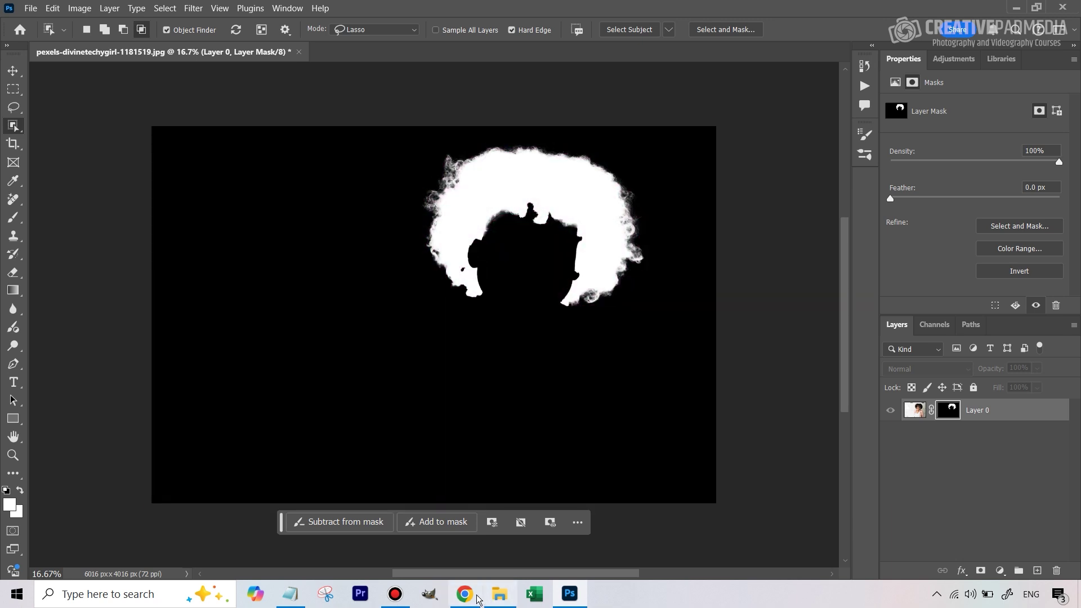
{"action": "left_click", "coordinate": [477, 595]}
{"action": "scroll", "coordinate": [407, 242], "scroll_direction": "up", "scroll_amount": 9}
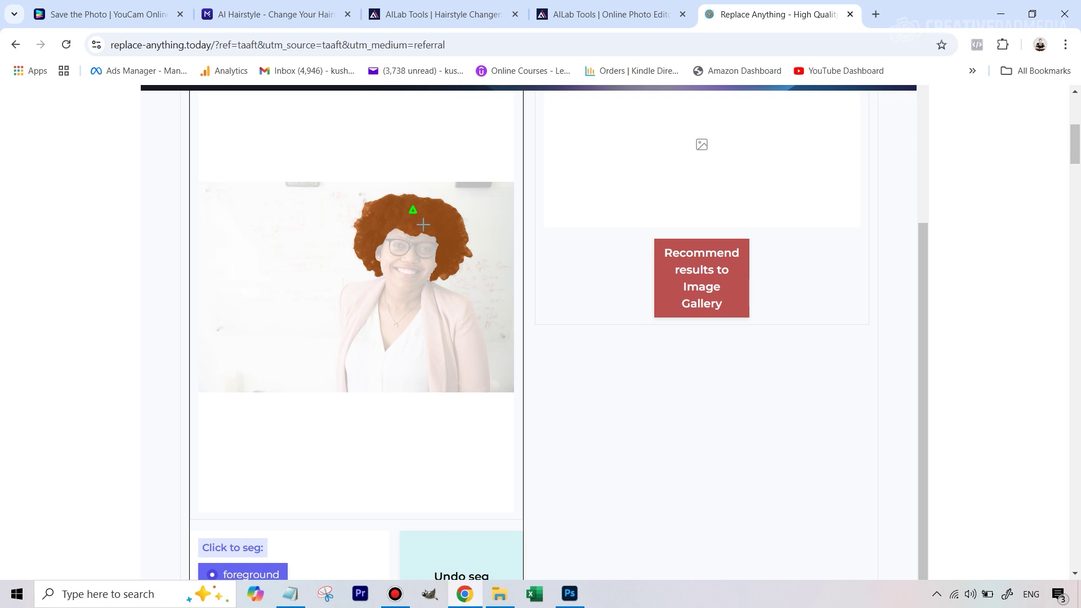
{"action": "left_click", "coordinate": [570, 595]}
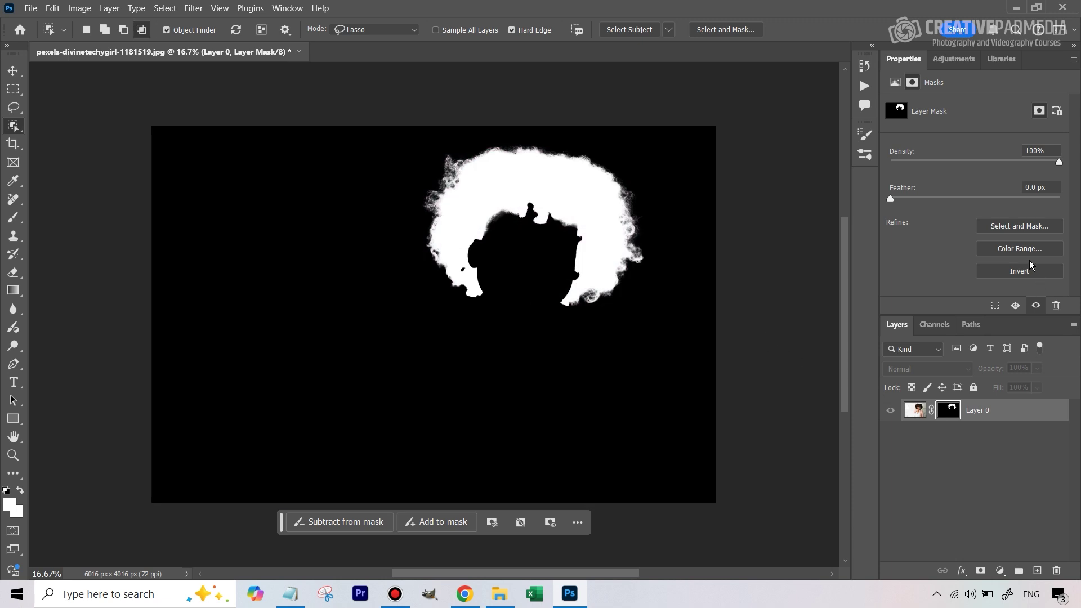
Invert Layer 0's mask so the curly hair appears black on white.
{"action": "left_click", "coordinate": [1025, 273]}
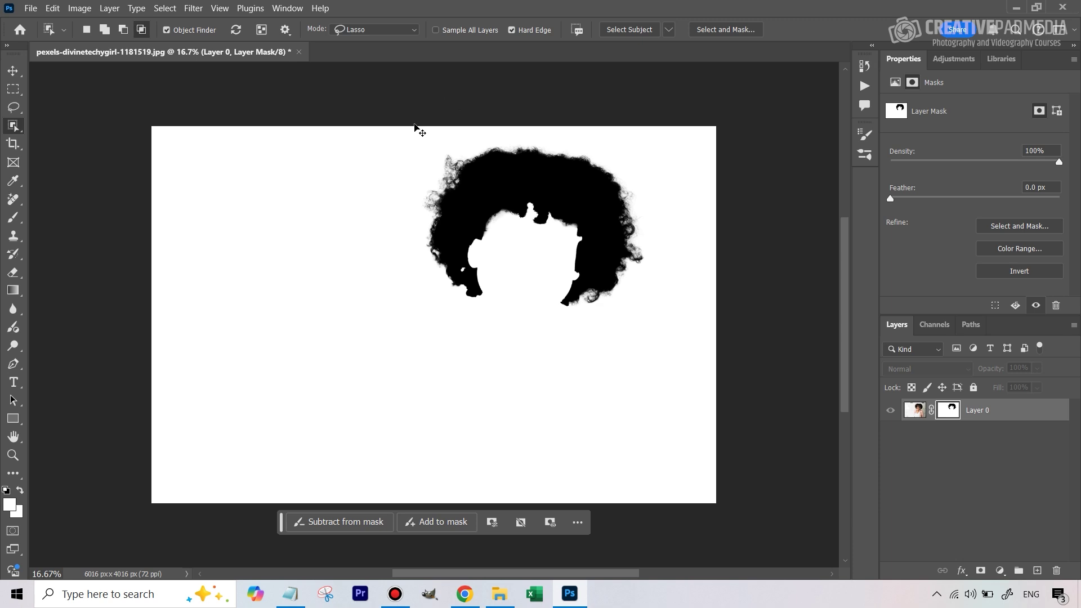
Select the whole hair mask and create a new 6016 × 4016 grayscale document.
{"action": "key", "text": "ctrl+a"}
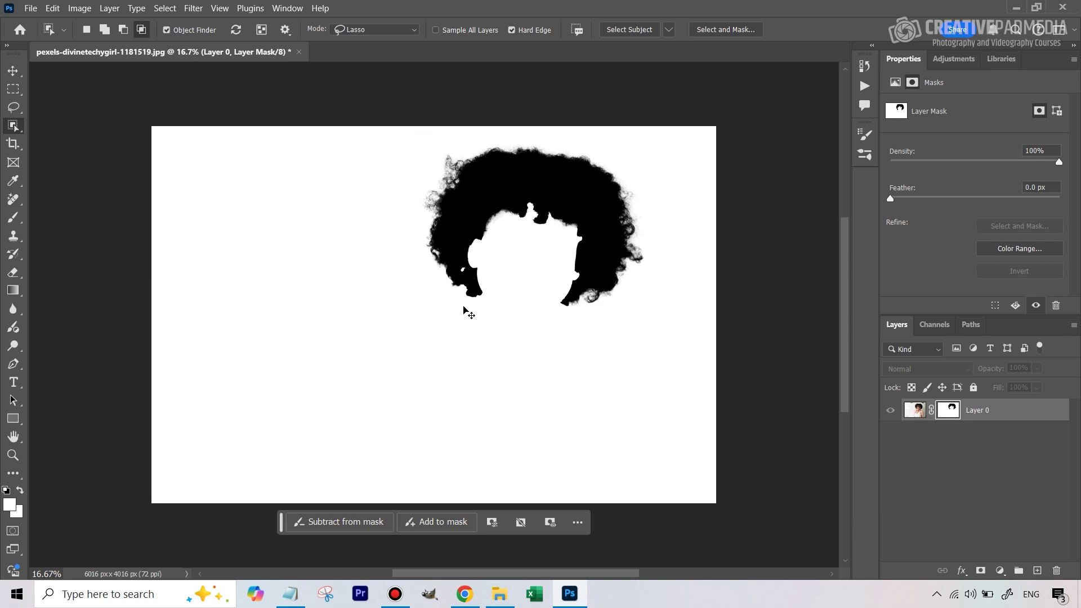
{"action": "left_click", "coordinate": [31, 8]}
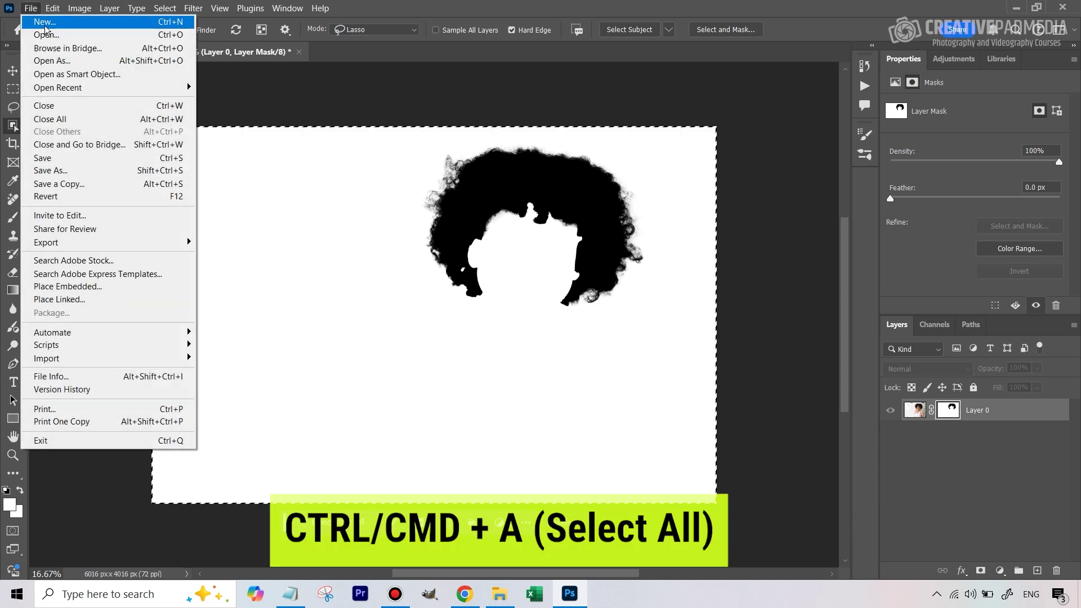
{"action": "left_click", "coordinate": [45, 22]}
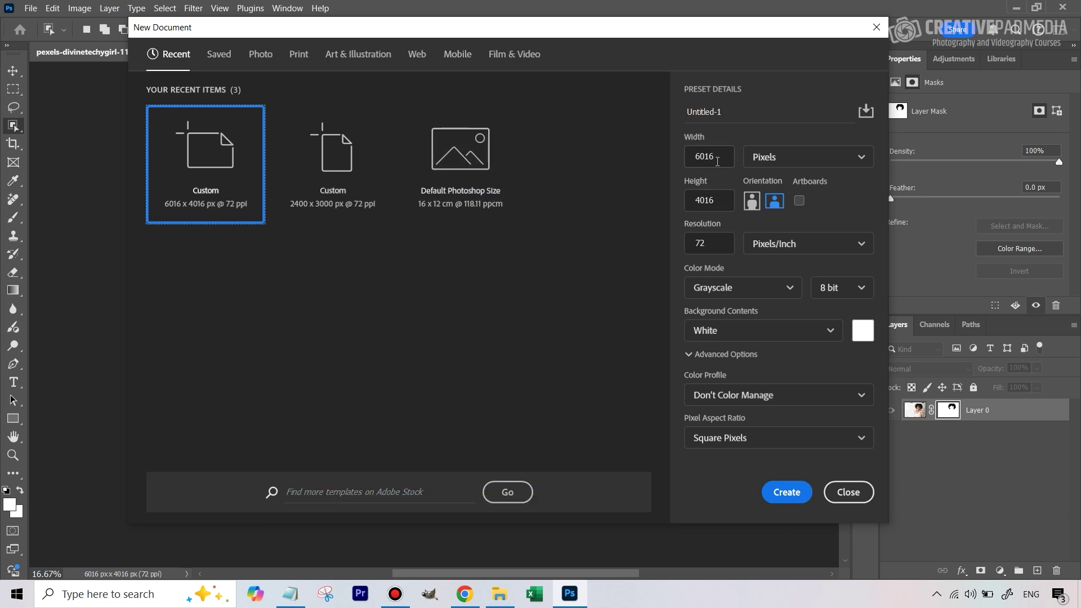
{"action": "left_click", "coordinate": [805, 494]}
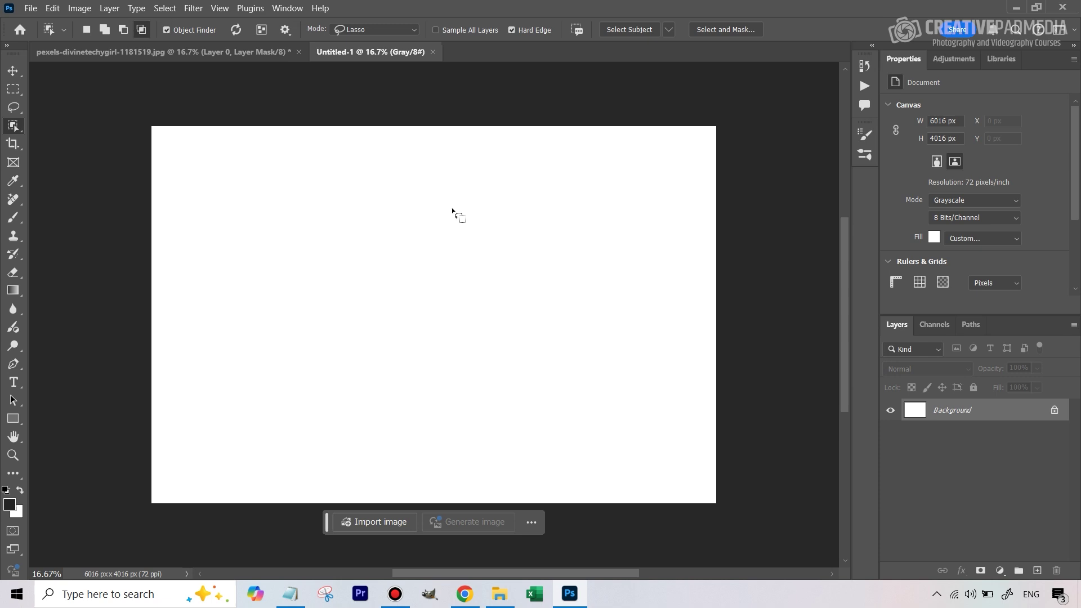
Copy the hair mask from the pexels document and paste it into Untitled-1.
{"action": "left_click", "coordinate": [130, 52]}
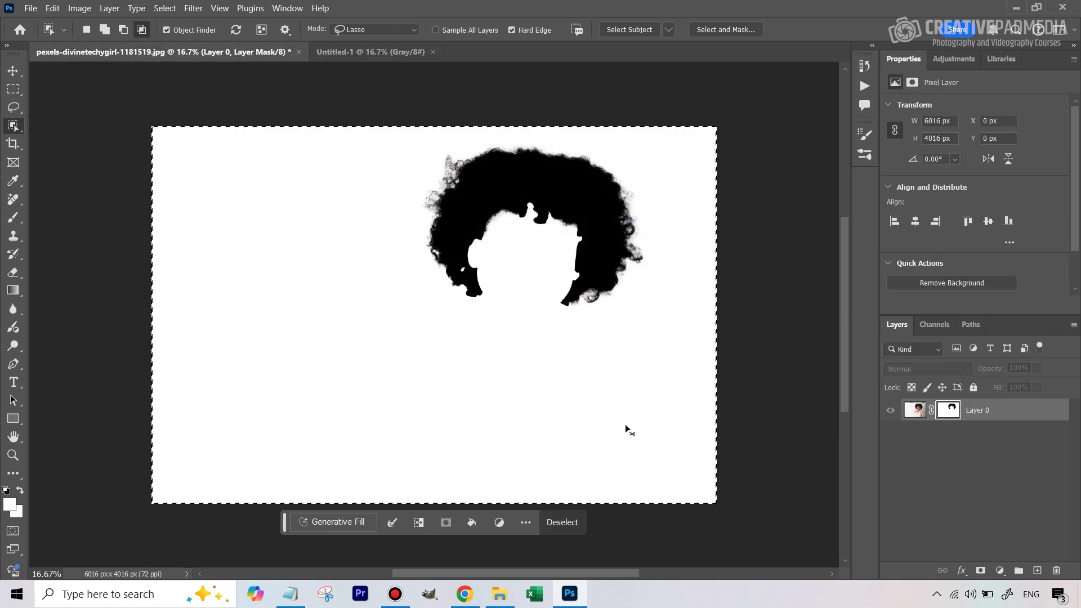
{"action": "key", "text": "ctrl+c"}
{"action": "left_click", "coordinate": [371, 51]}
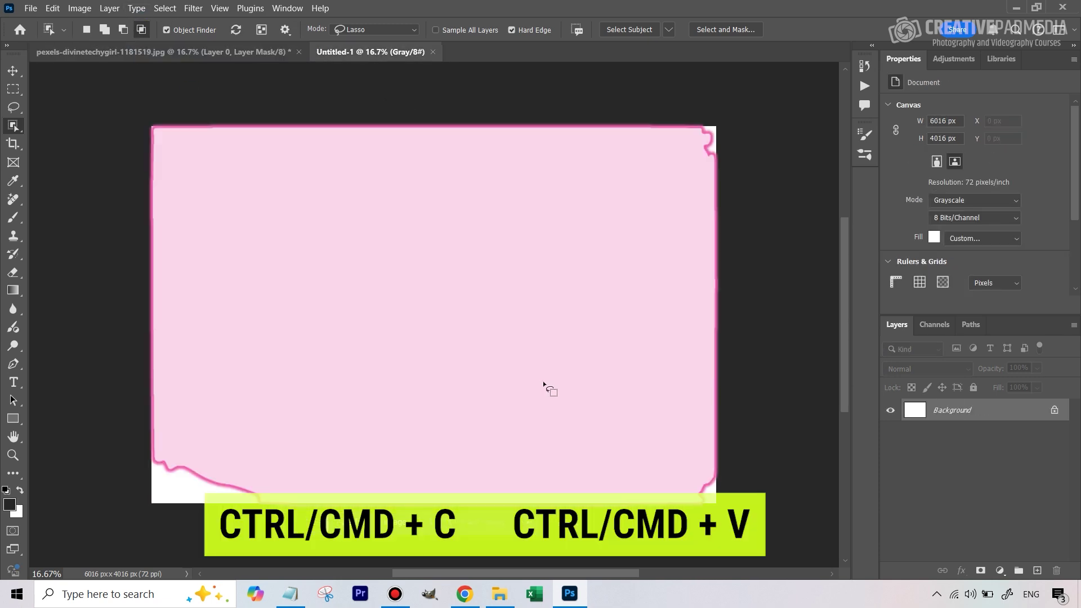
{"action": "key", "text": "ctrl+v"}
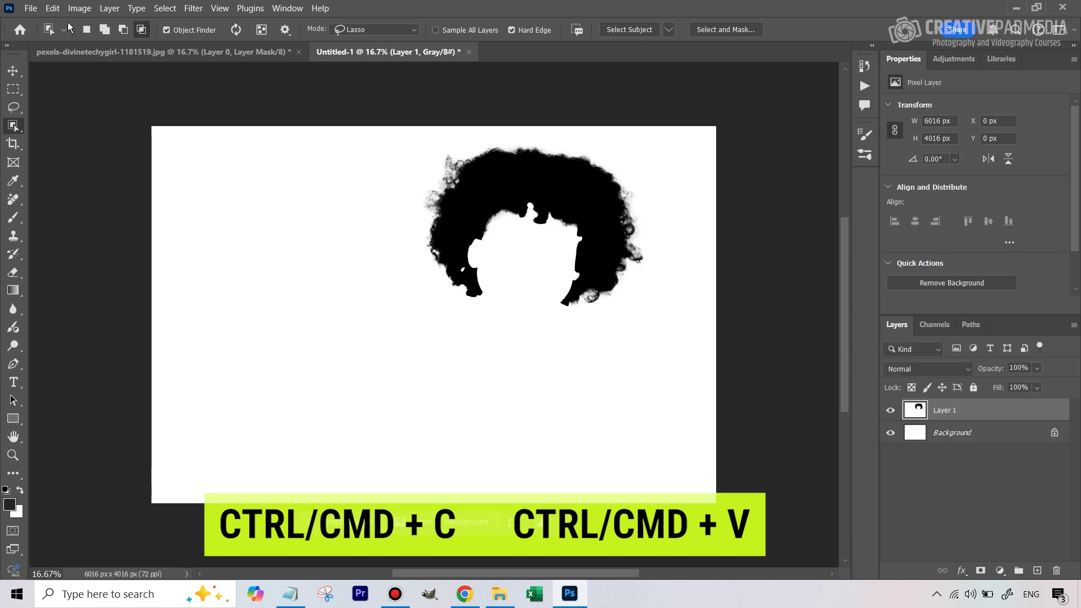
{"action": "left_click", "coordinate": [30, 8]}
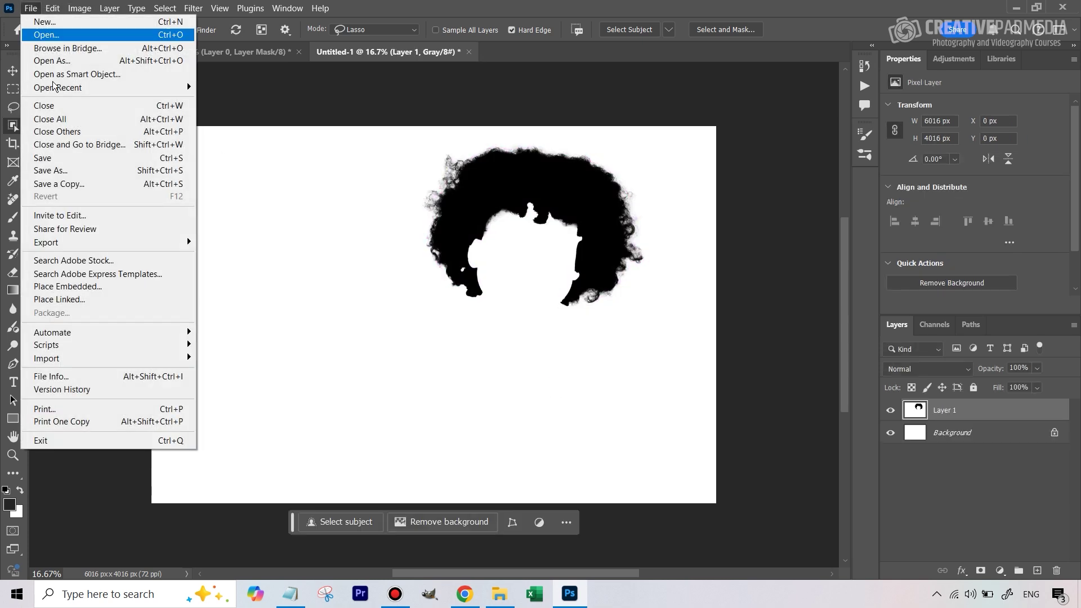
{"action": "mouse_move", "coordinate": [89, 247]}
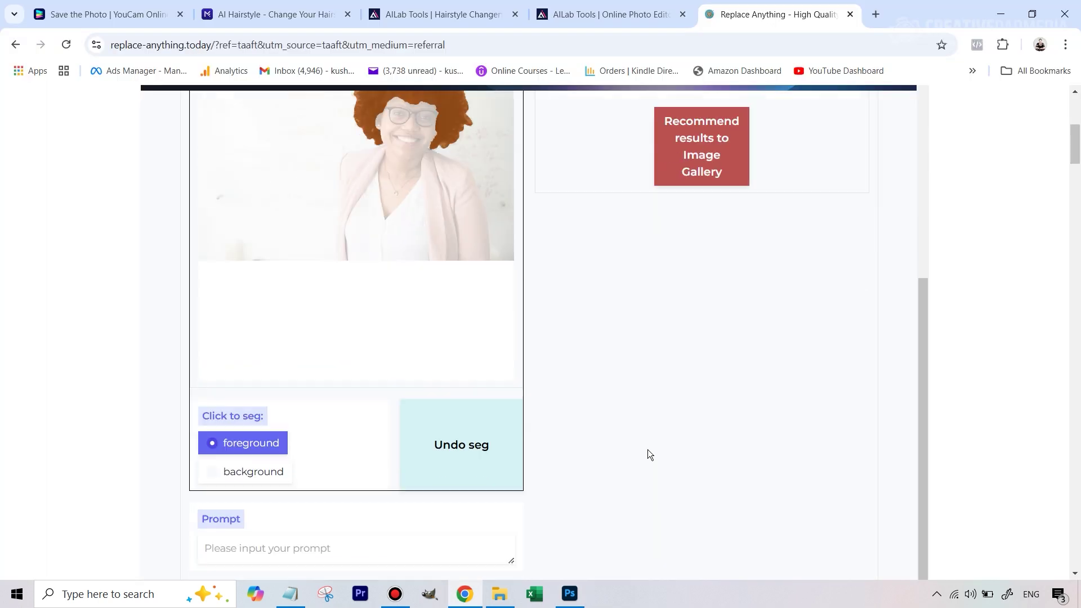
Export the Untitled-1 black hair mask as an image file.
{"action": "scroll", "coordinate": [648, 449], "scroll_direction": "down", "scroll_amount": 3}
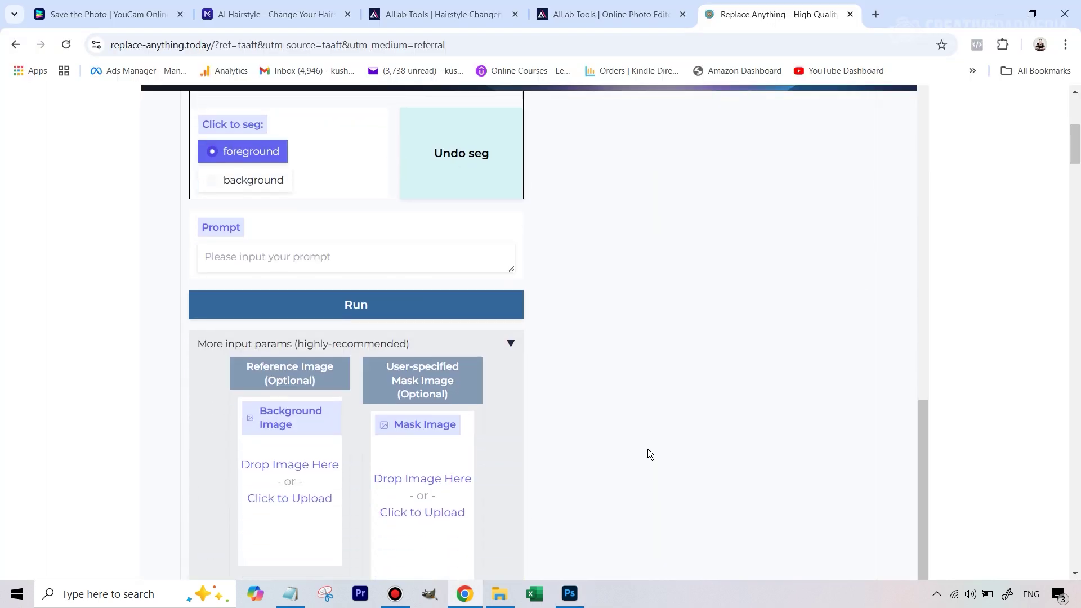
Upload Untitled-1 from the Desktop into the Mask Image slot.
{"action": "scroll", "coordinate": [647, 449], "scroll_direction": "down", "scroll_amount": 1}
{"action": "left_click", "coordinate": [431, 413]}
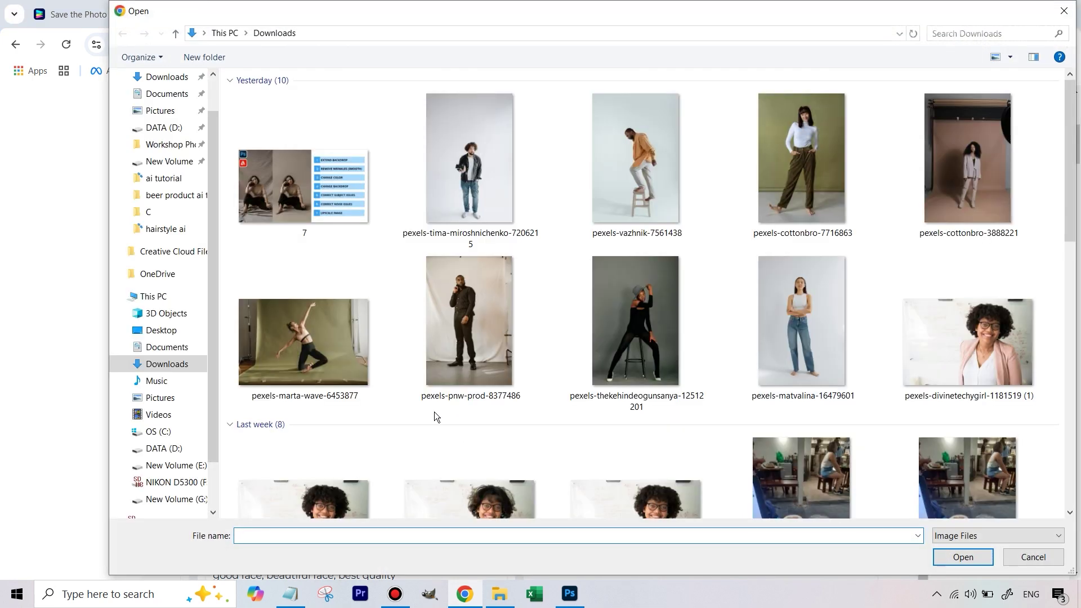
{"action": "left_click", "coordinate": [161, 330]}
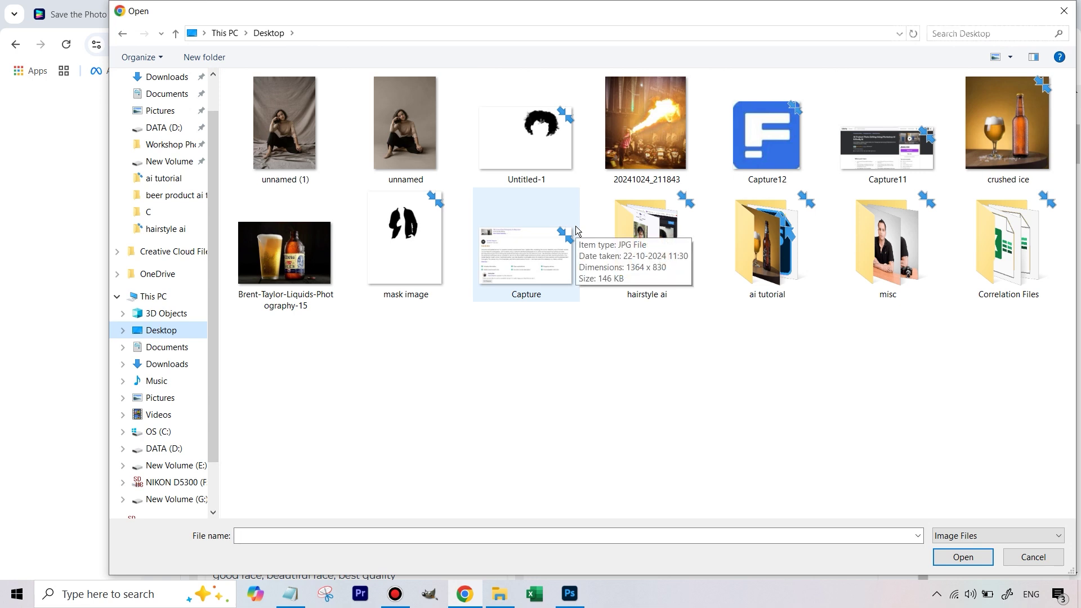
{"action": "double_click", "coordinate": [539, 160]}
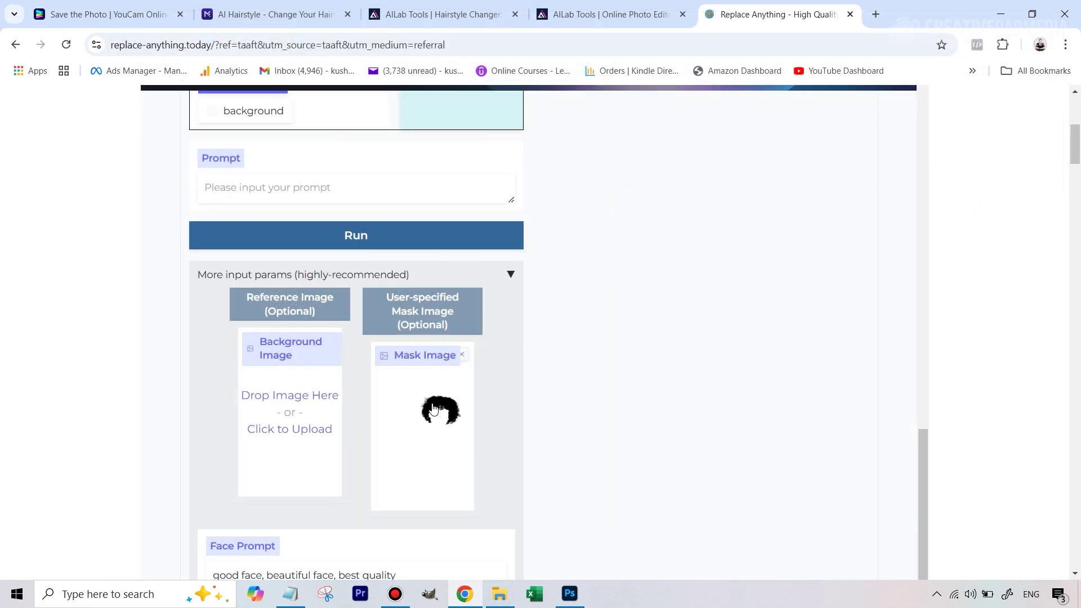
Clear both the current input photo and the uploaded mask image.
{"action": "scroll", "coordinate": [441, 413], "scroll_direction": "up", "scroll_amount": 8}
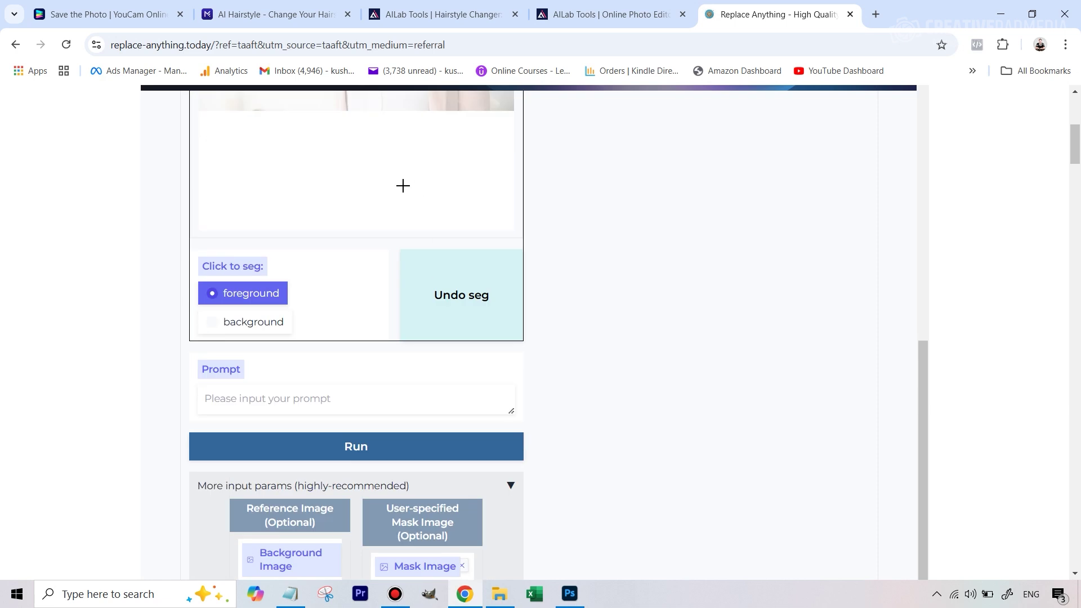
{"action": "scroll", "coordinate": [414, 147], "scroll_direction": "up", "scroll_amount": 4}
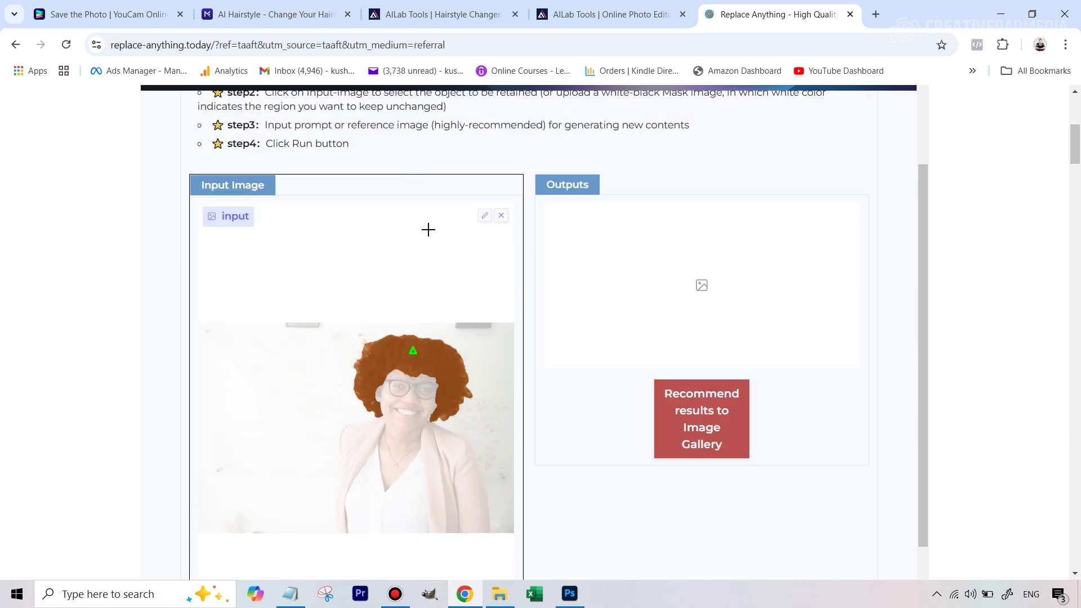
{"action": "left_click", "coordinate": [499, 222]}
{"action": "scroll", "coordinate": [362, 386], "scroll_direction": "down", "scroll_amount": 6}
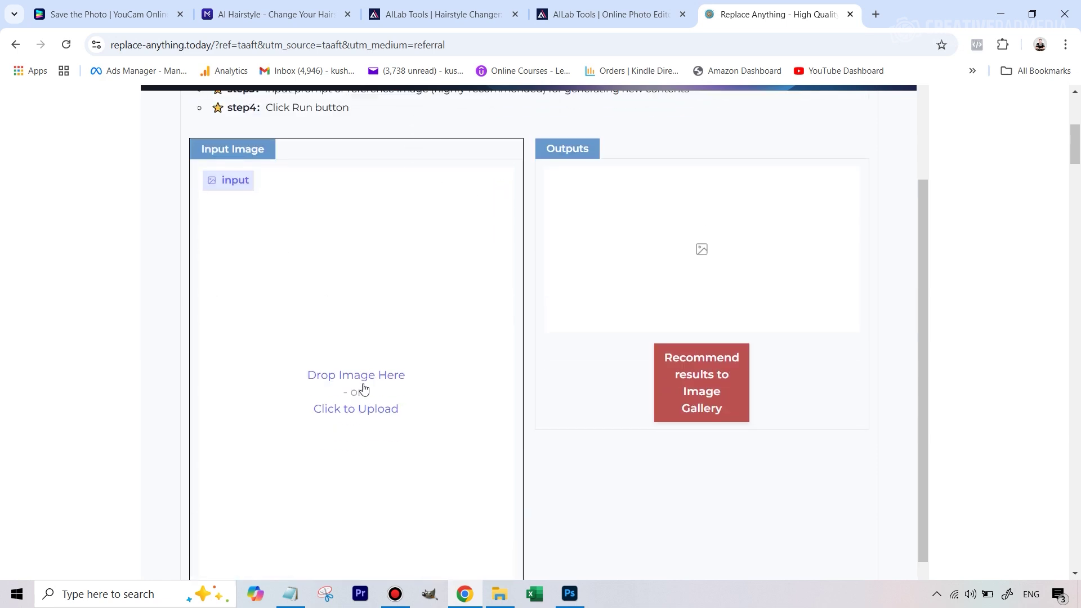
{"action": "scroll", "coordinate": [411, 352], "scroll_direction": "down", "scroll_amount": 3}
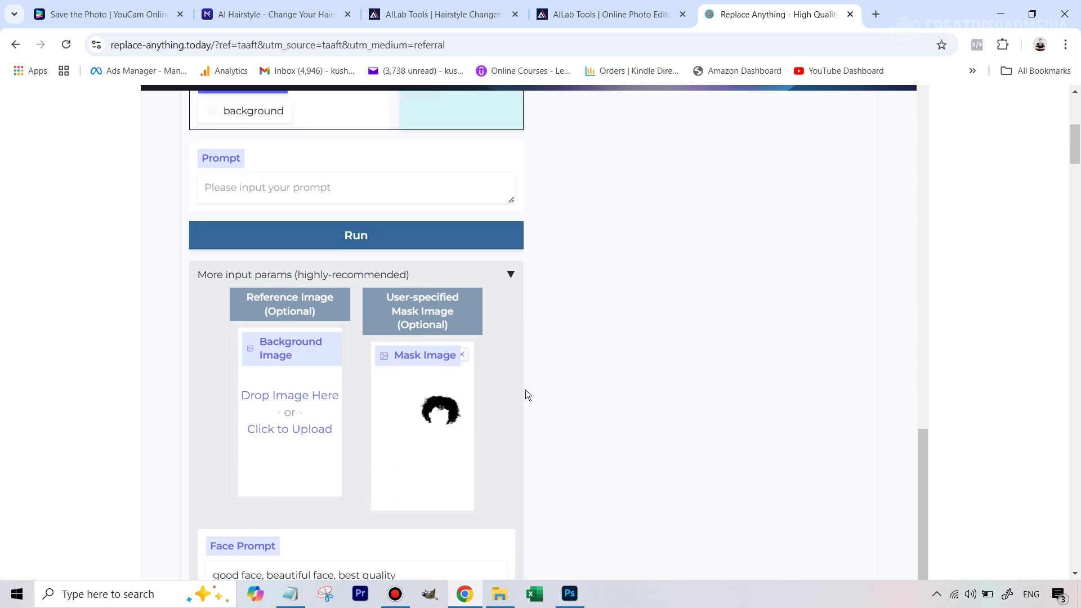
{"action": "left_click", "coordinate": [462, 355]}
{"action": "scroll", "coordinate": [608, 363], "scroll_direction": "up", "scroll_amount": 10}
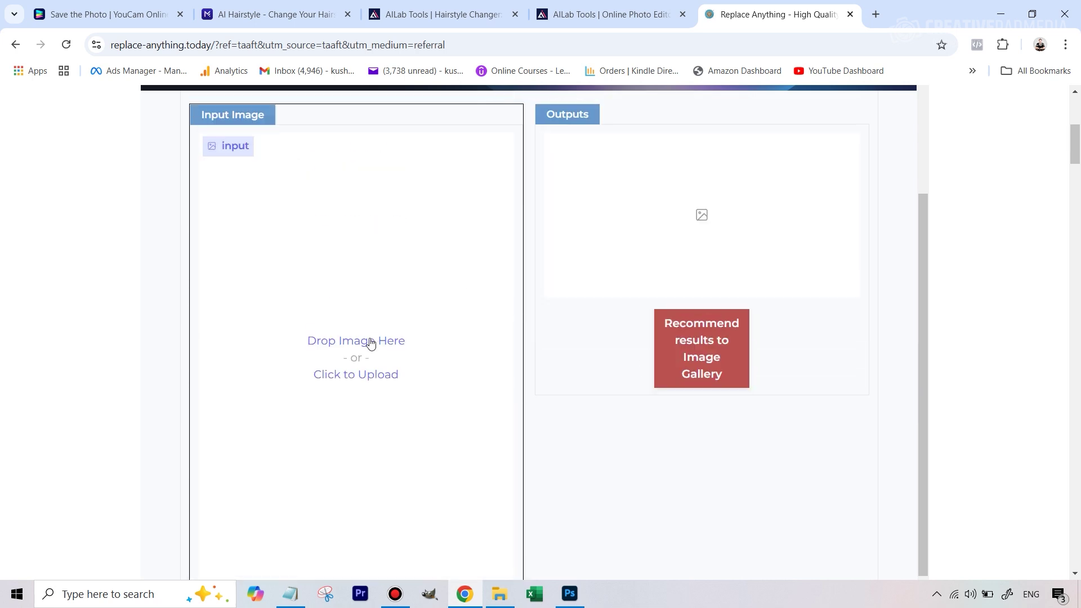
Upload the curly-haired pexels portrait from Downloads as the input image.
{"action": "left_click", "coordinate": [367, 343]}
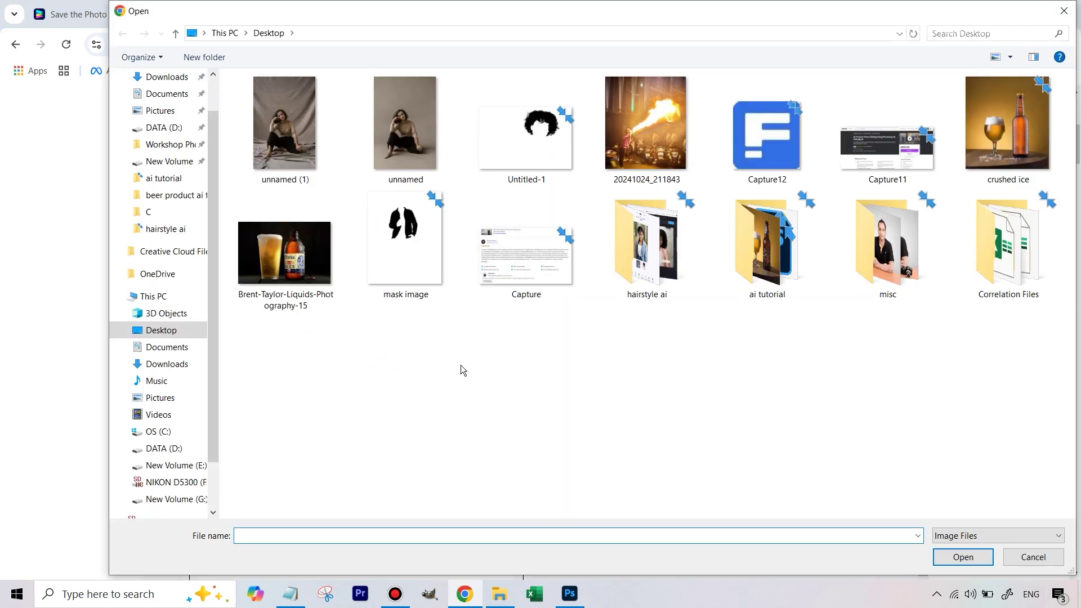
{"action": "left_click", "coordinate": [172, 364]}
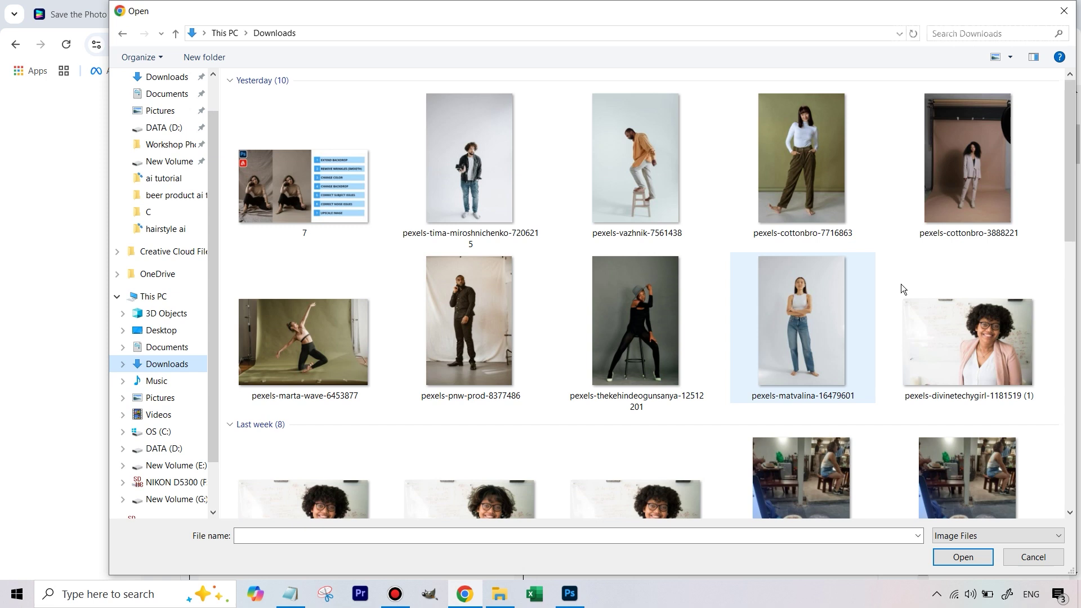
{"action": "double_click", "coordinate": [975, 339]}
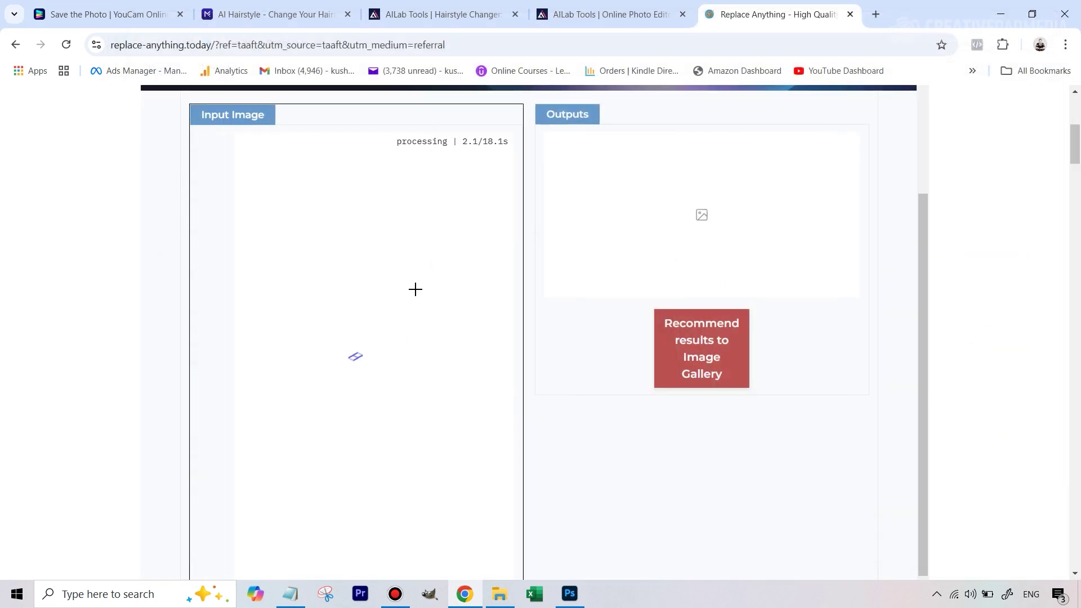
{"action": "scroll", "coordinate": [416, 289], "scroll_direction": "down", "scroll_amount": 8}
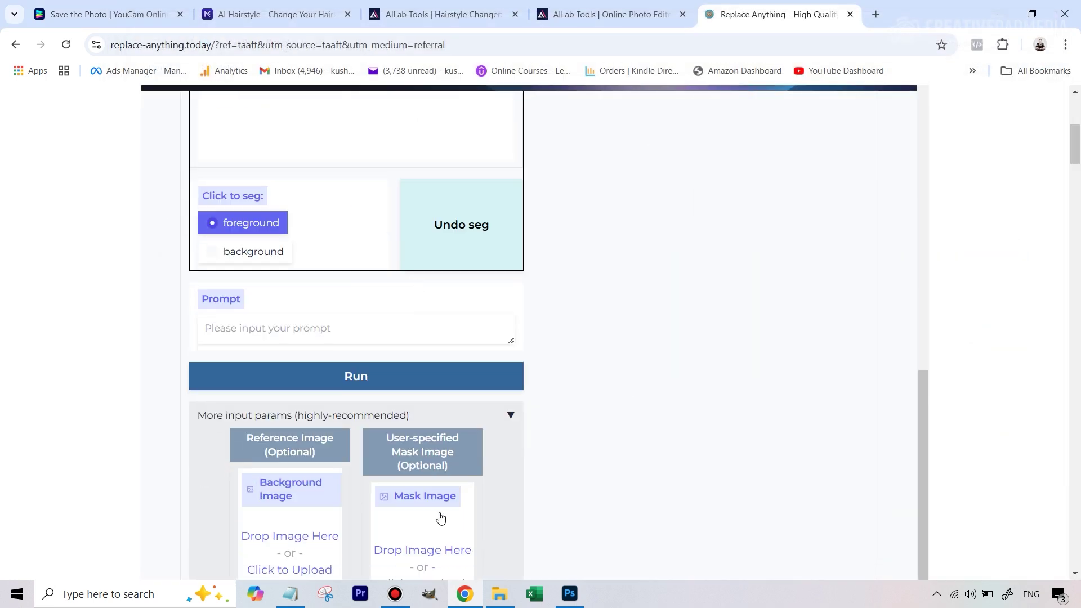
{"action": "scroll", "coordinate": [422, 175], "scroll_direction": "up", "scroll_amount": 4}
Upload the Untitled-1 hair mask from the Desktop as the Mask Image again.
{"action": "scroll", "coordinate": [417, 213], "scroll_direction": "down", "scroll_amount": 1}
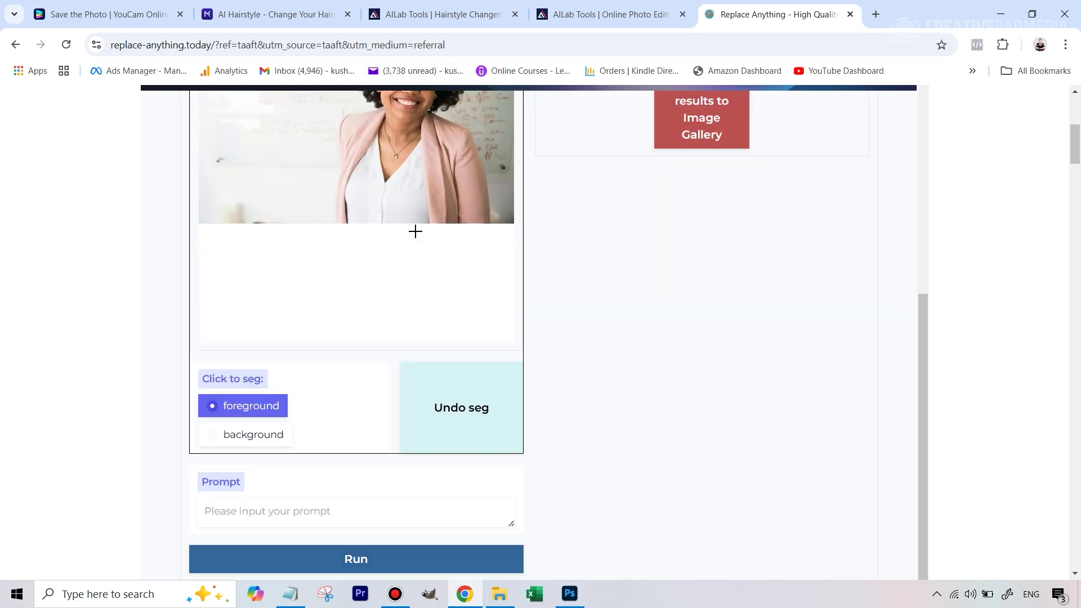
{"action": "scroll", "coordinate": [415, 231], "scroll_direction": "down", "scroll_amount": 7}
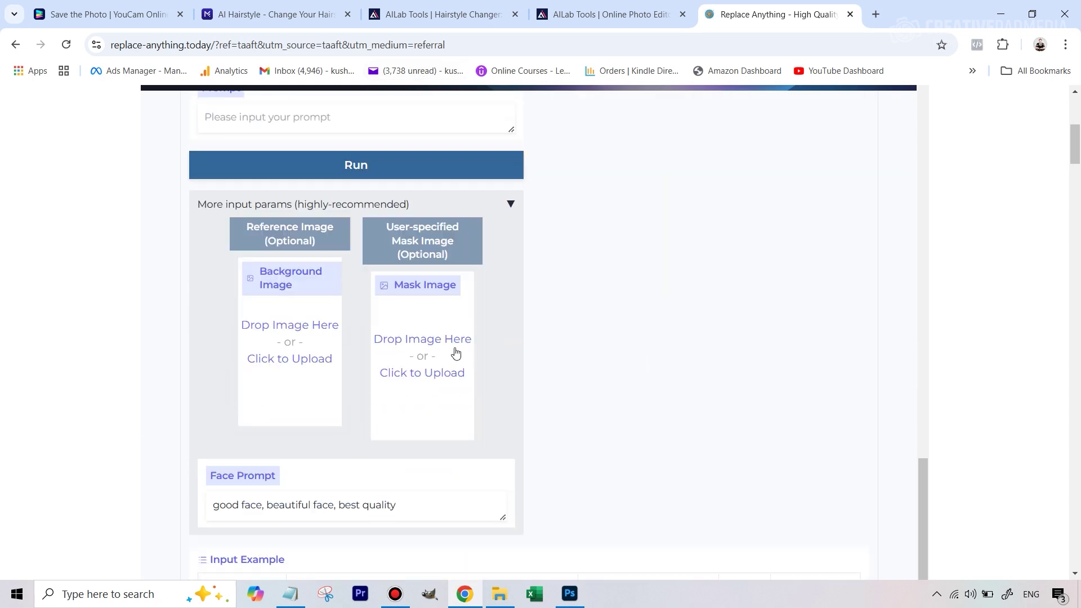
{"action": "left_click", "coordinate": [426, 342]}
{"action": "left_click", "coordinate": [161, 331]}
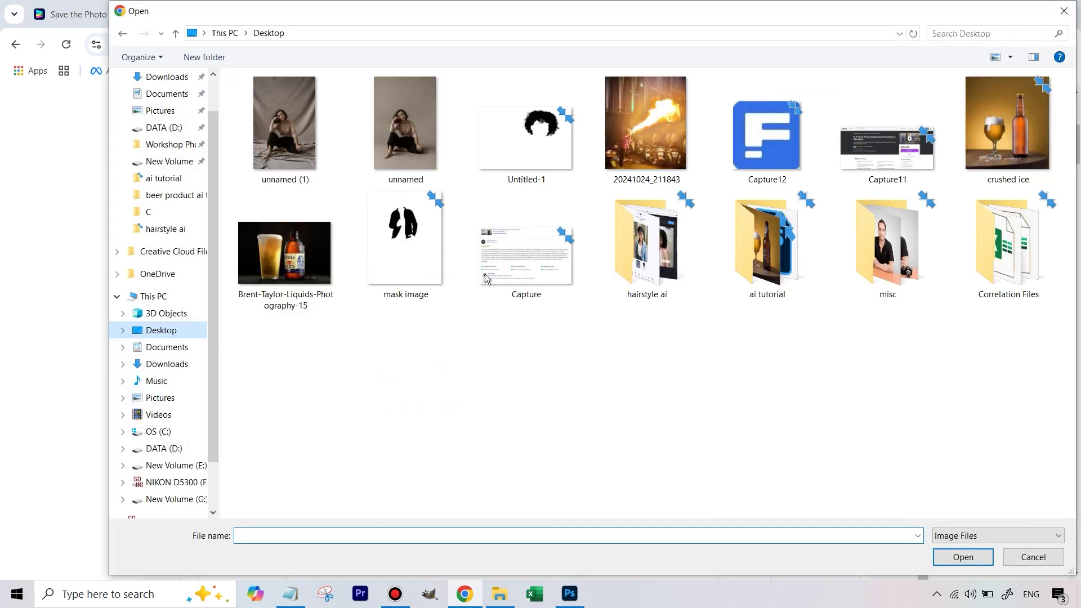
{"action": "double_click", "coordinate": [550, 137]}
{"action": "scroll", "coordinate": [560, 299], "scroll_direction": "up", "scroll_amount": 4}
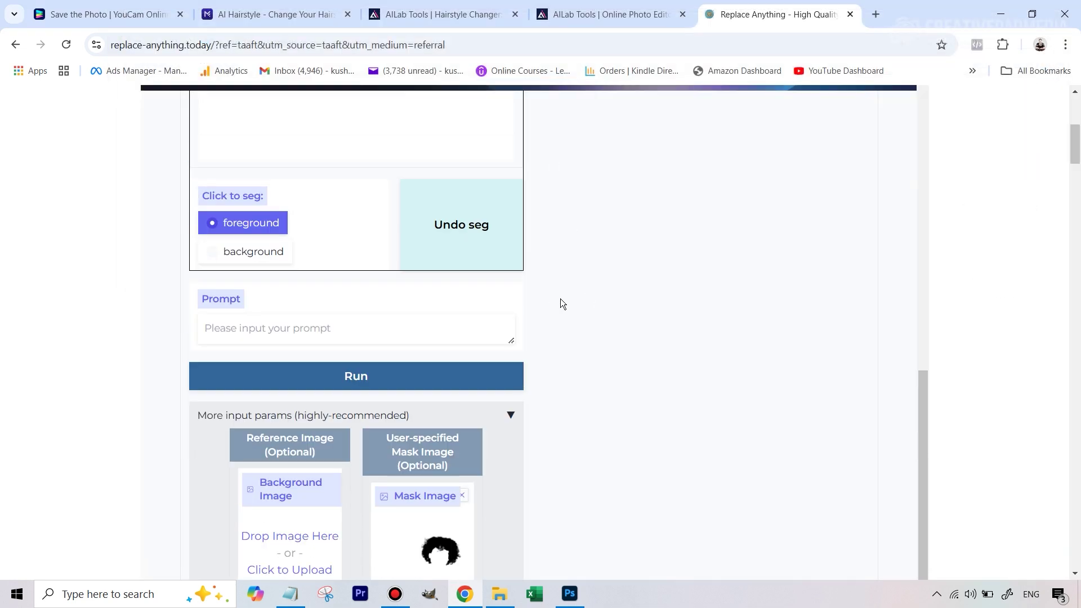
{"action": "scroll", "coordinate": [619, 281], "scroll_direction": "up", "scroll_amount": 1}
{"action": "scroll", "coordinate": [617, 289], "scroll_direction": "down", "scroll_amount": 3}
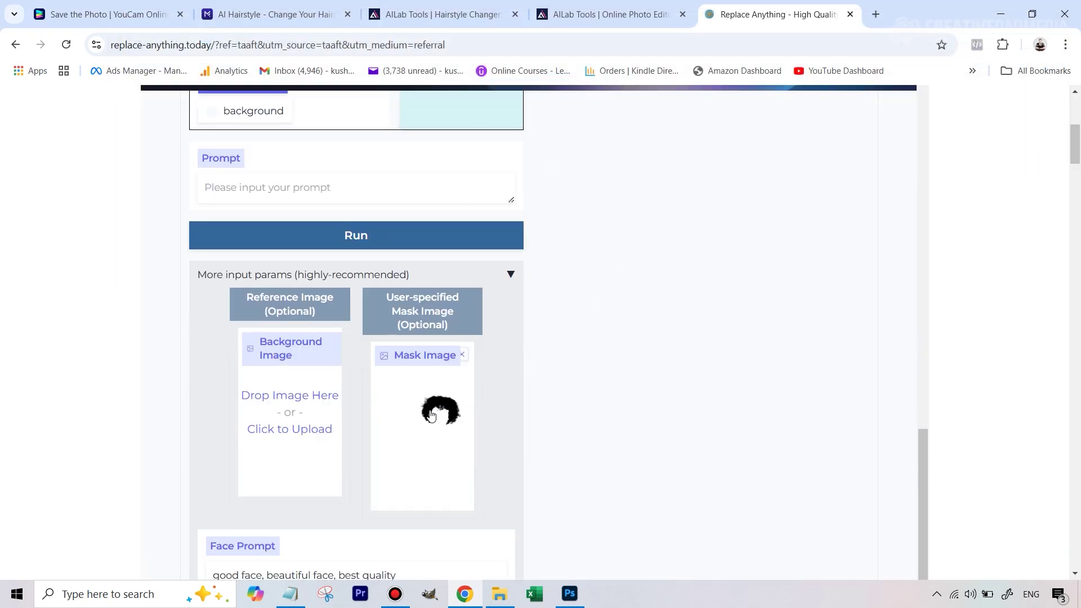
{"action": "scroll", "coordinate": [431, 415], "scroll_direction": "up", "scroll_amount": 1}
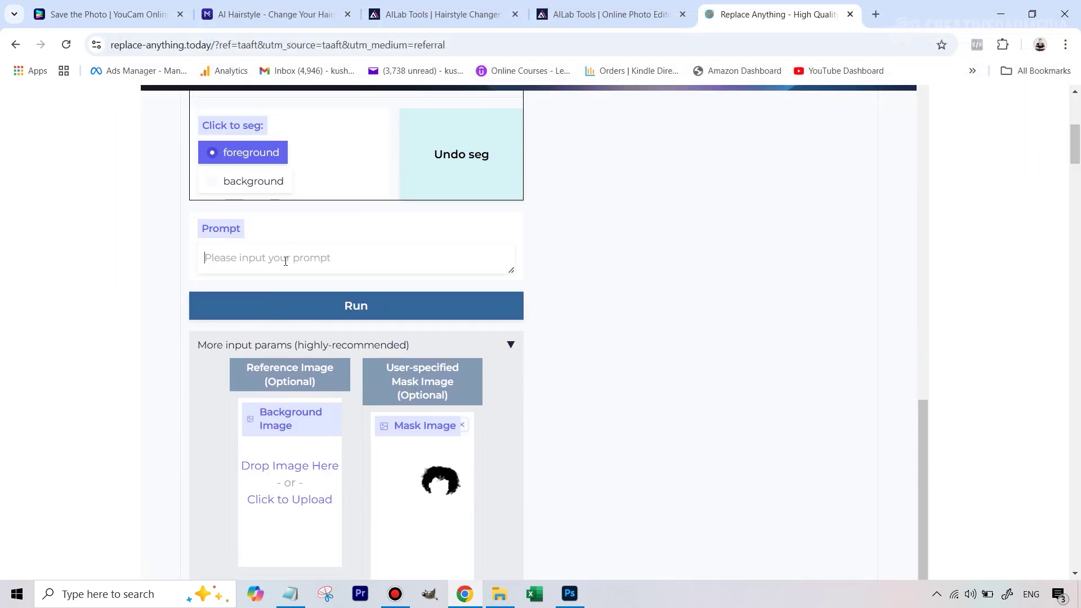
Set the prompt to 'straight black hair' and run the generation.
{"action": "left_click", "coordinate": [286, 262]}
{"action": "type", "text": "straight black hair"}
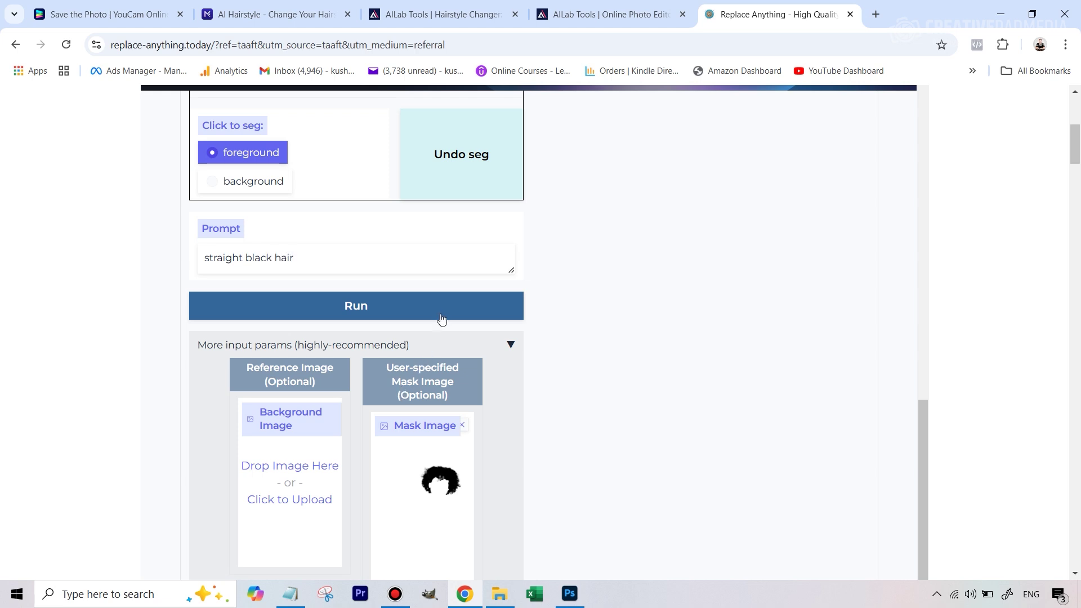
{"action": "left_click", "coordinate": [441, 316]}
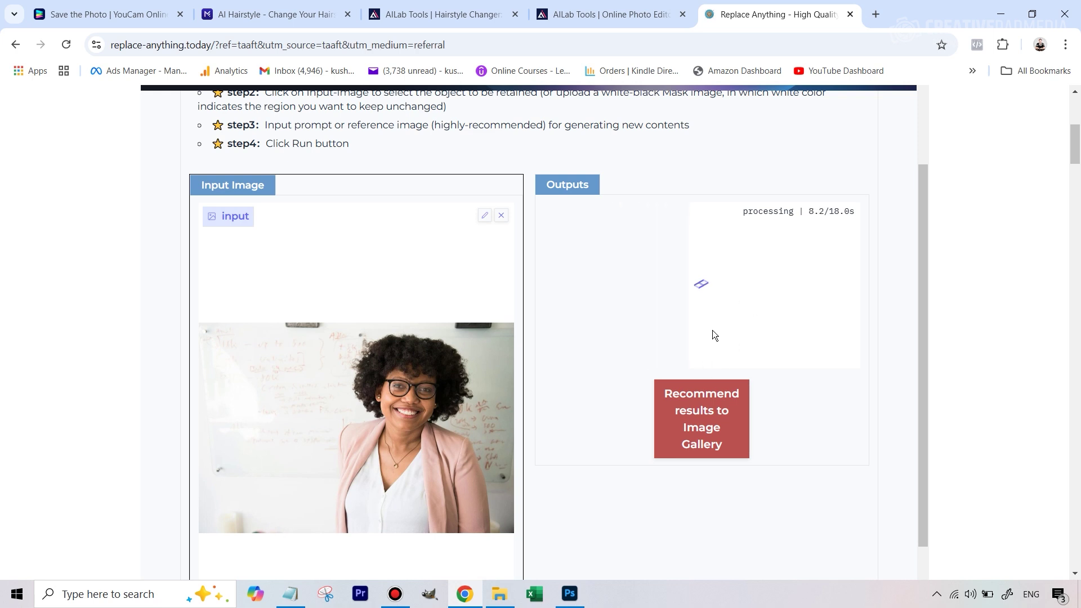
Preview the four straight-hair outputs, then select and download the fourth variant.
{"action": "scroll", "coordinate": [729, 305], "scroll_direction": "down", "scroll_amount": 1}
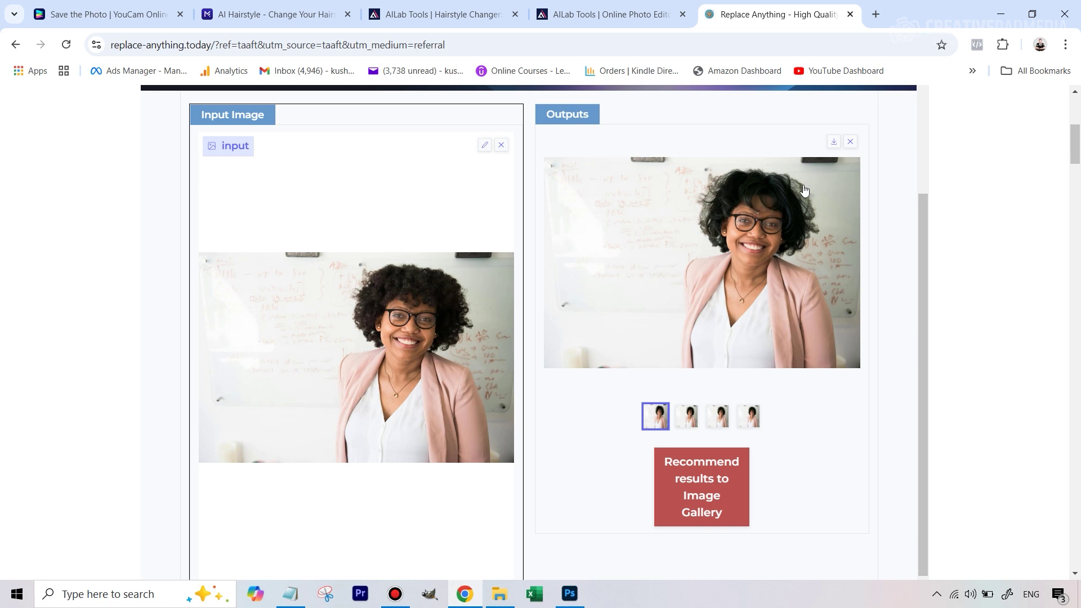
{"action": "left_click", "coordinate": [685, 419]}
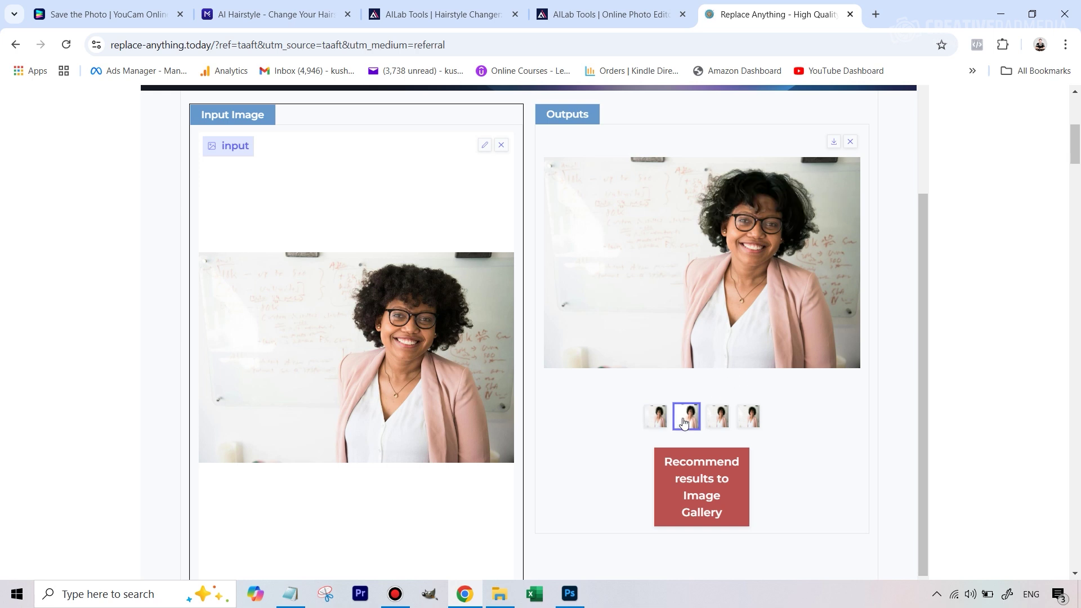
{"action": "left_click", "coordinate": [718, 418]}
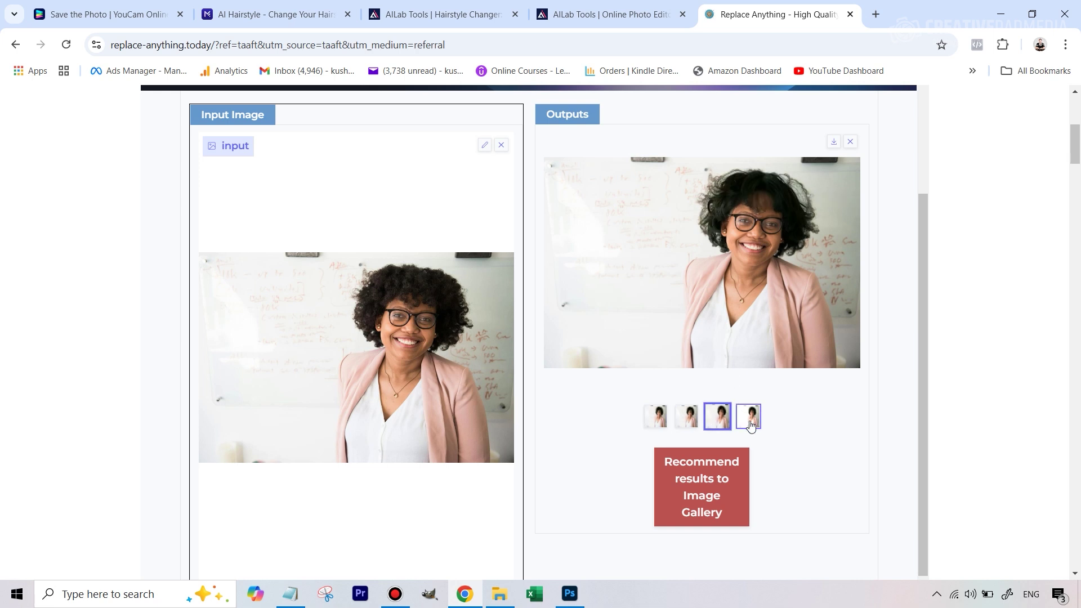
{"action": "left_click", "coordinate": [749, 418]}
{"action": "left_click", "coordinate": [717, 418]}
{"action": "left_click", "coordinate": [749, 419]}
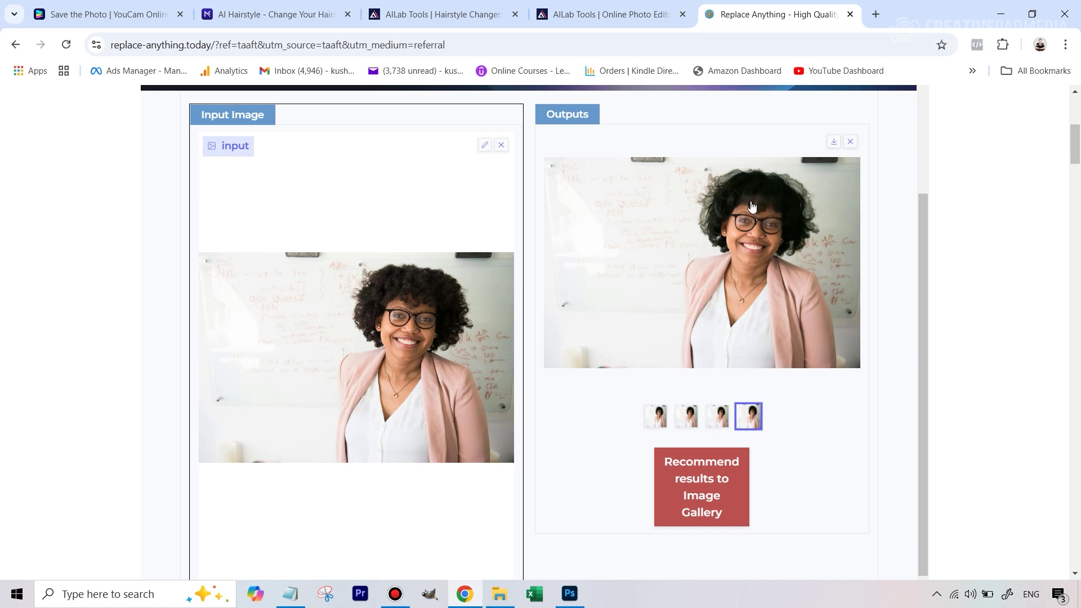
{"action": "left_click", "coordinate": [833, 144]}
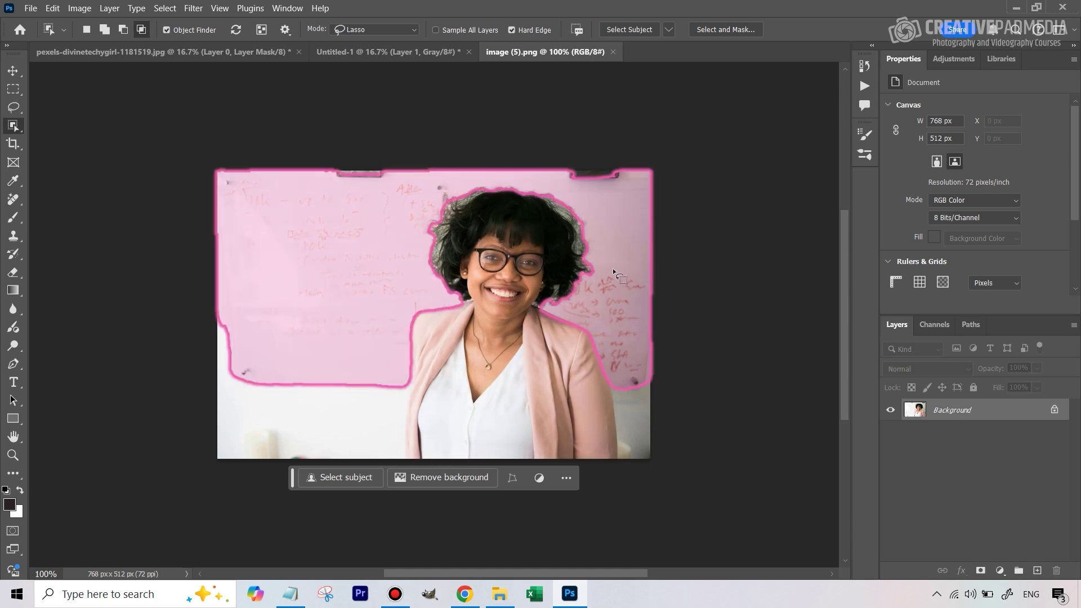
Lasso the frizzy hair edges, run Generative Fill, and keep the third variation.
{"action": "left_click", "coordinate": [13, 107]}
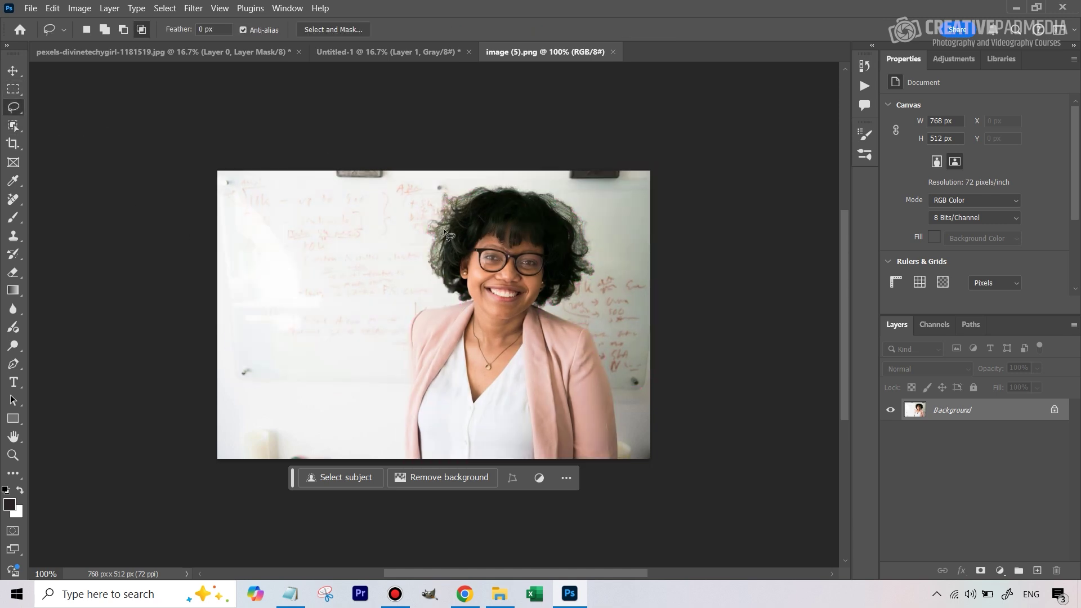
{"action": "mouse_move", "coordinate": [449, 247]}
{"action": "left_mouse_down"}
{"action": "mouse_move", "coordinate": [439, 283]}
{"action": "mouse_move", "coordinate": [421, 239]}
{"action": "mouse_move", "coordinate": [427, 208]}
{"action": "mouse_move", "coordinate": [455, 187]}
{"action": "mouse_move", "coordinate": [497, 178]}
{"action": "mouse_move", "coordinate": [552, 187]}
{"action": "mouse_move", "coordinate": [603, 238]}
{"action": "mouse_move", "coordinate": [603, 278]}
{"action": "mouse_move", "coordinate": [592, 296]}
{"action": "mouse_move", "coordinate": [568, 299]}
{"action": "mouse_move", "coordinate": [563, 229]}
{"action": "mouse_move", "coordinate": [546, 210]}
{"action": "mouse_move", "coordinate": [486, 202]}
{"action": "mouse_move", "coordinate": [449, 238]}
{"action": "mouse_move", "coordinate": [445, 279]}
{"action": "left_mouse_up"}
{"action": "left_click", "coordinate": [401, 320]}
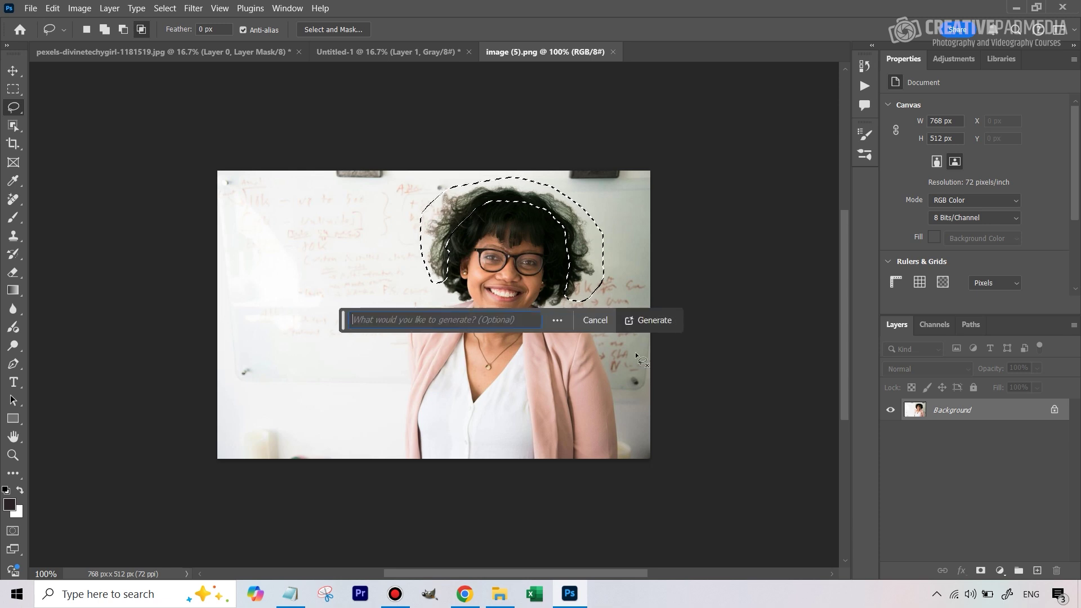
{"action": "left_click", "coordinate": [662, 321]}
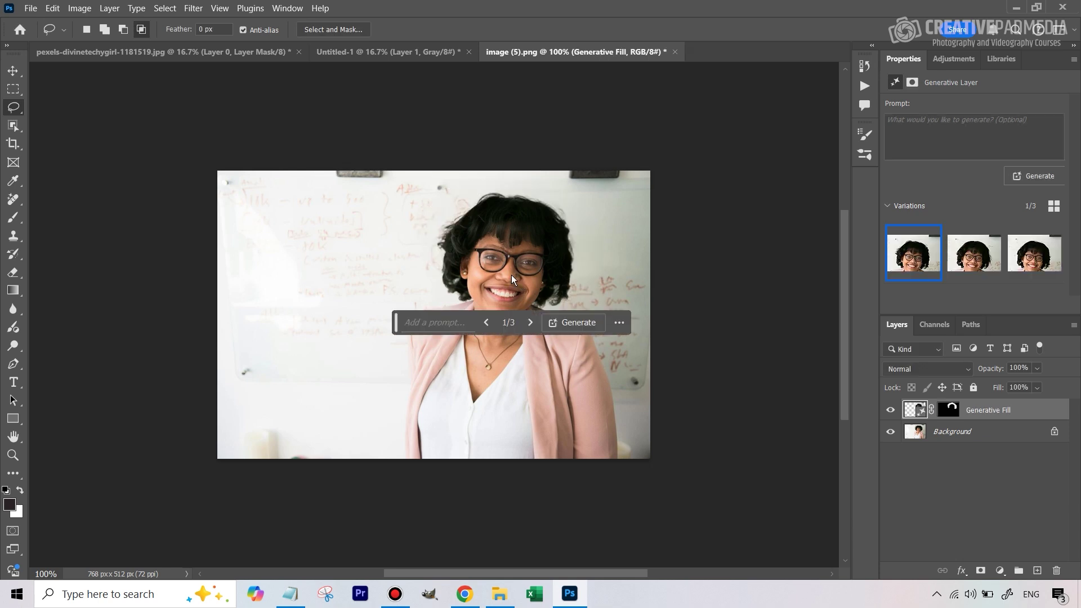
{"action": "left_click", "coordinate": [973, 252]}
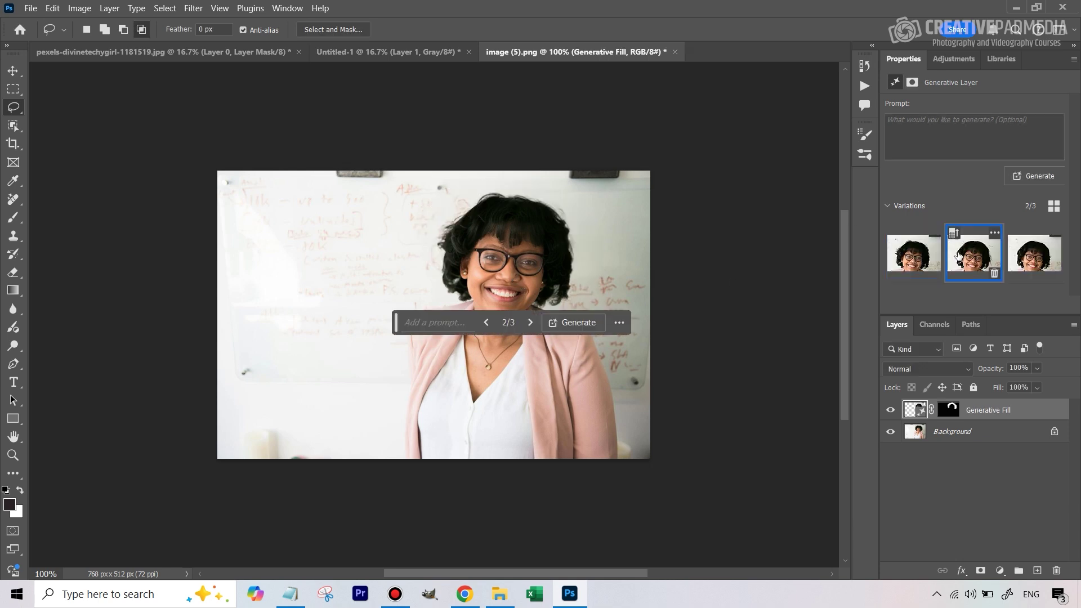
{"action": "left_click", "coordinate": [1035, 270]}
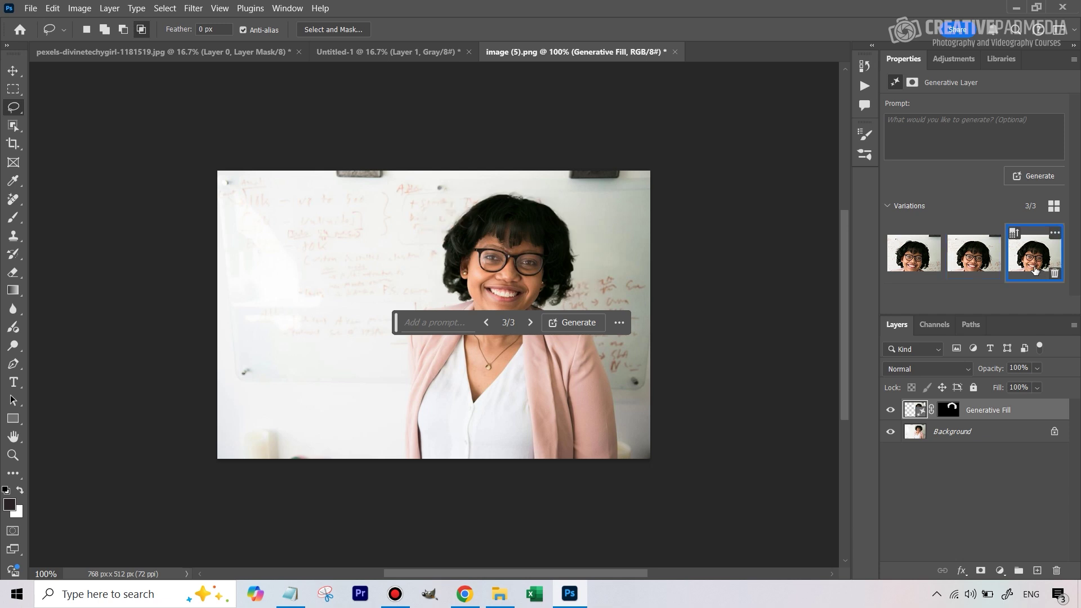